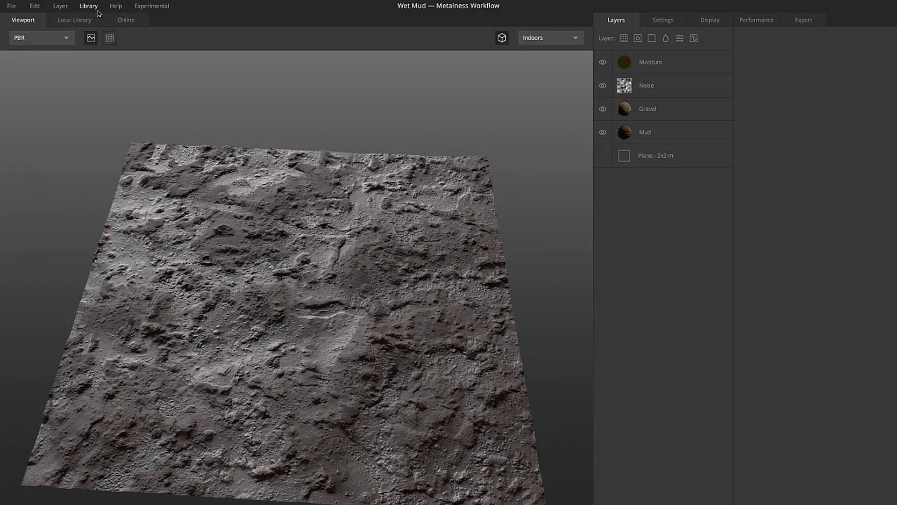
{"action": "left_click", "coordinate": [97, 11]}
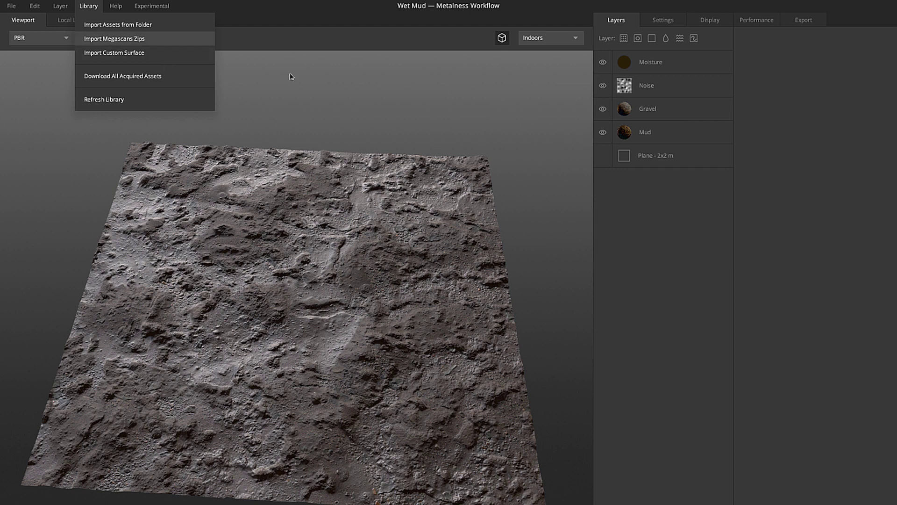
{"action": "left_click", "coordinate": [678, 188]}
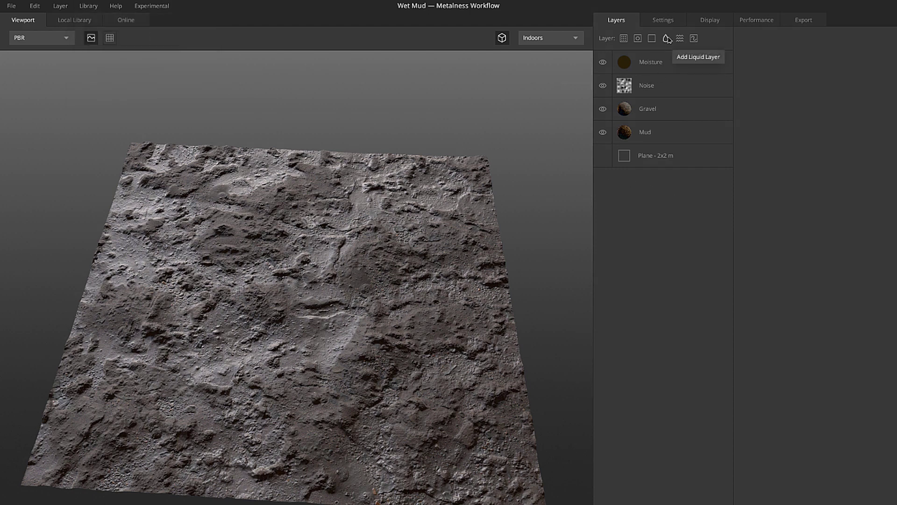
{"action": "key", "text": "super+plus"}
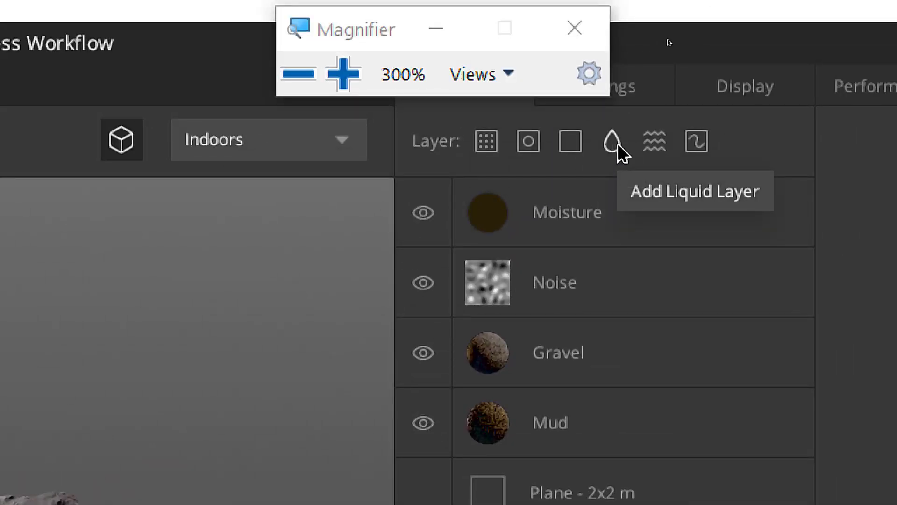
Add a Liquid layer atop the Wet Mud stack, try a darker albedo colour, then cancel it
{"action": "left_click", "coordinate": [617, 144]}
{"action": "left_click", "coordinate": [574, 28]}
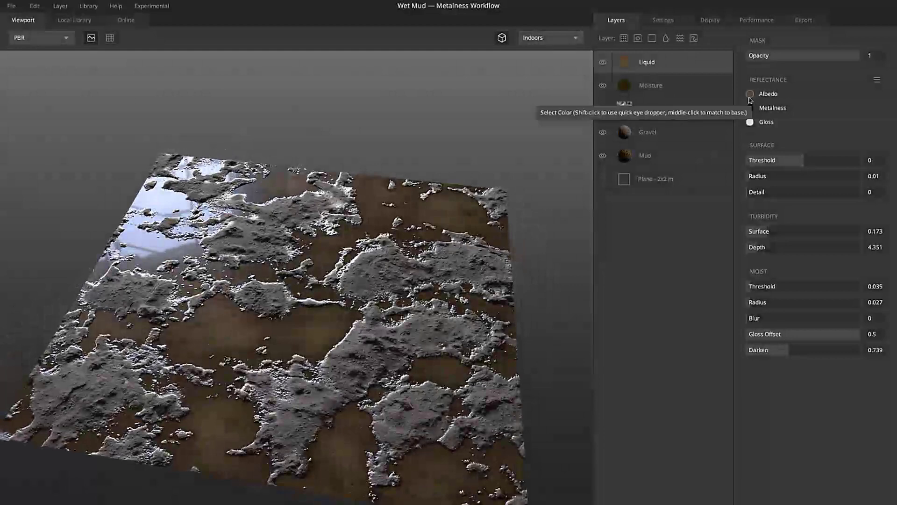
{"action": "left_click", "coordinate": [750, 94]}
{"action": "left_click_drag", "start_coordinate": [477, 259], "coordinate": [456, 276]}
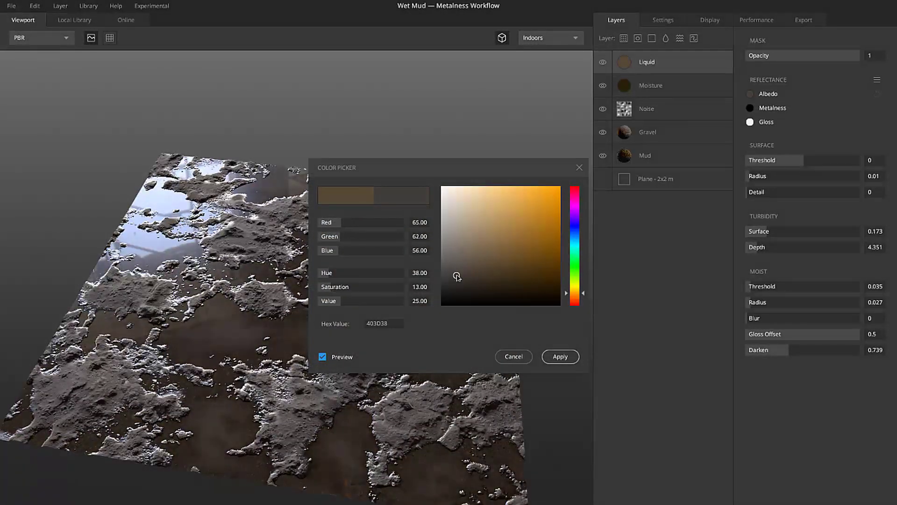
{"action": "left_click", "coordinate": [513, 356]}
Orbit the terrain to inspect the water, check the Moisture layer, then reselect the Liquid layer
{"action": "left_click_drag", "start_coordinate": [403, 261], "coordinate": [400, 246]}
{"action": "left_click", "coordinate": [643, 90]}
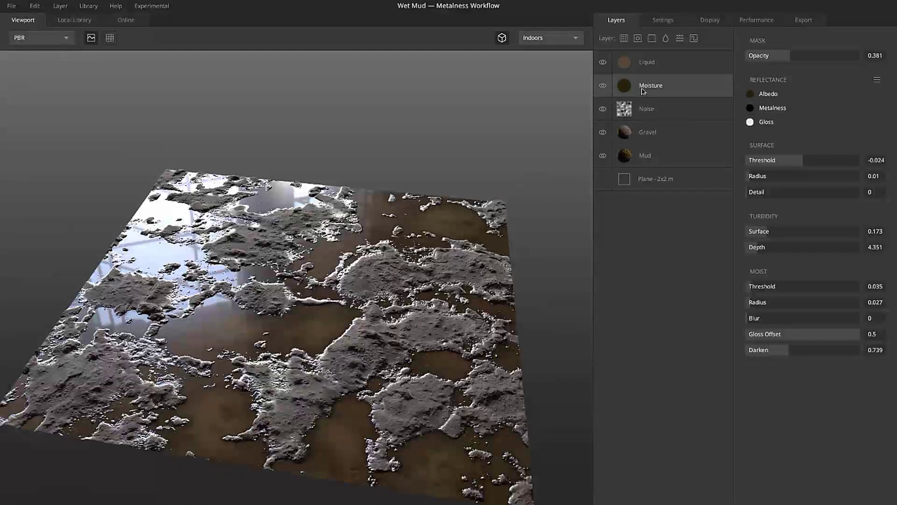
{"action": "left_click", "coordinate": [664, 65]}
Set Liquid threshold -0.074, moist blur 2 and radius 0.153, turbidity depth 3.319 and surface 0.526
{"action": "mouse_move", "coordinate": [799, 161]}
{"action": "left_mouse_down"}
{"action": "mouse_move", "coordinate": [781, 169]}
{"action": "mouse_move", "coordinate": [801, 164]}
{"action": "left_mouse_up"}
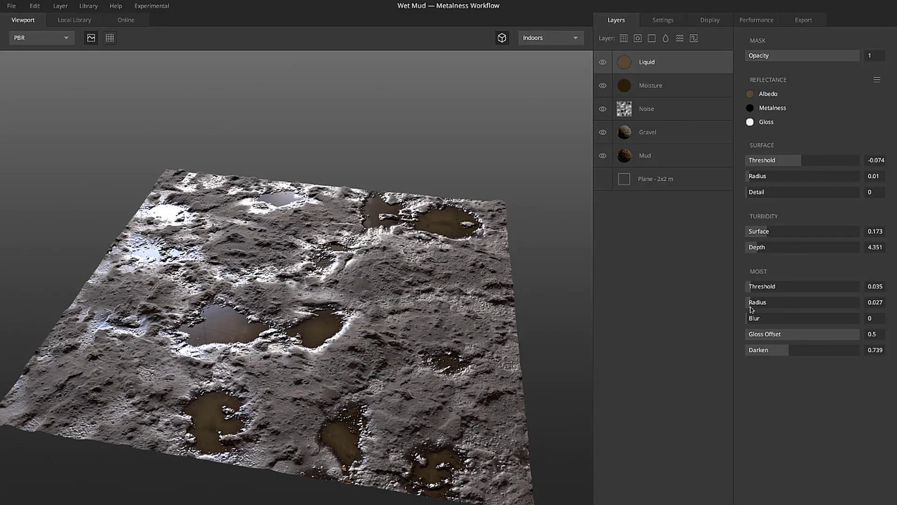
{"action": "left_click_drag", "start_coordinate": [781, 320], "coordinate": [764, 303]}
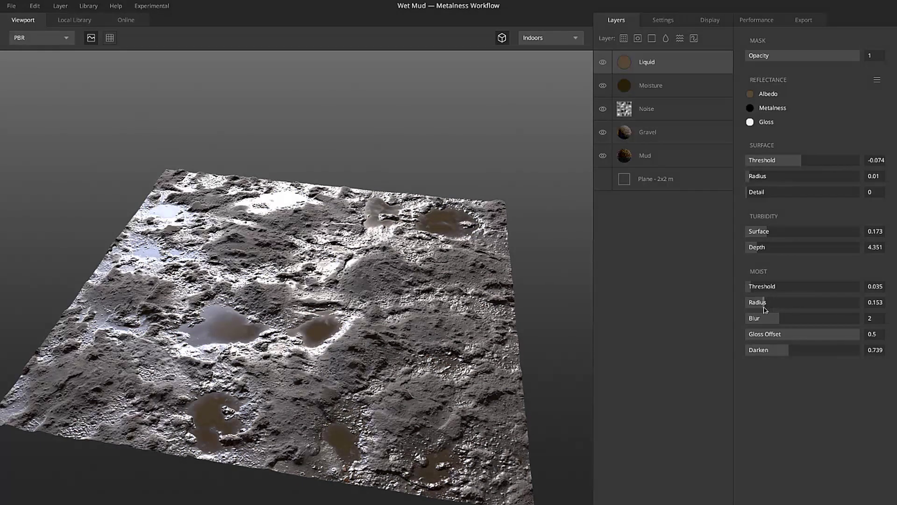
{"action": "left_click_drag", "start_coordinate": [767, 244], "coordinate": [756, 248]}
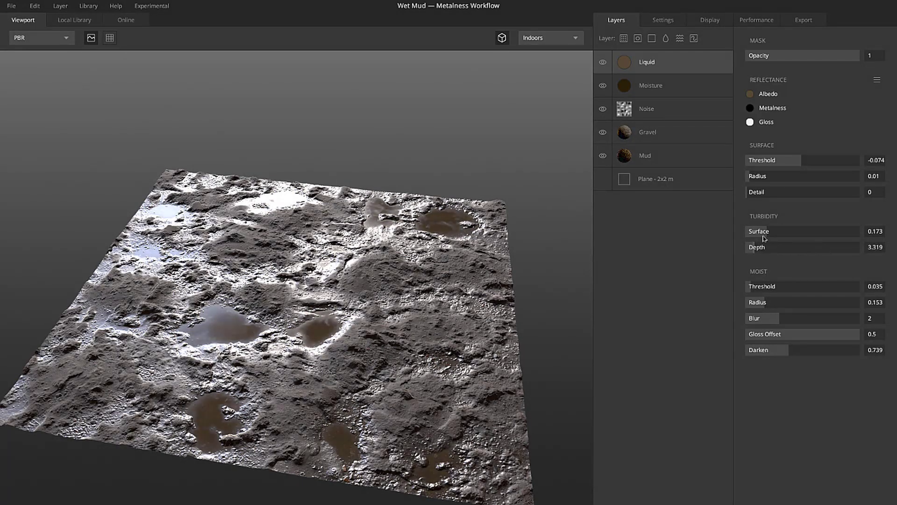
{"action": "left_click", "coordinate": [787, 231]}
{"action": "left_click", "coordinate": [806, 231]}
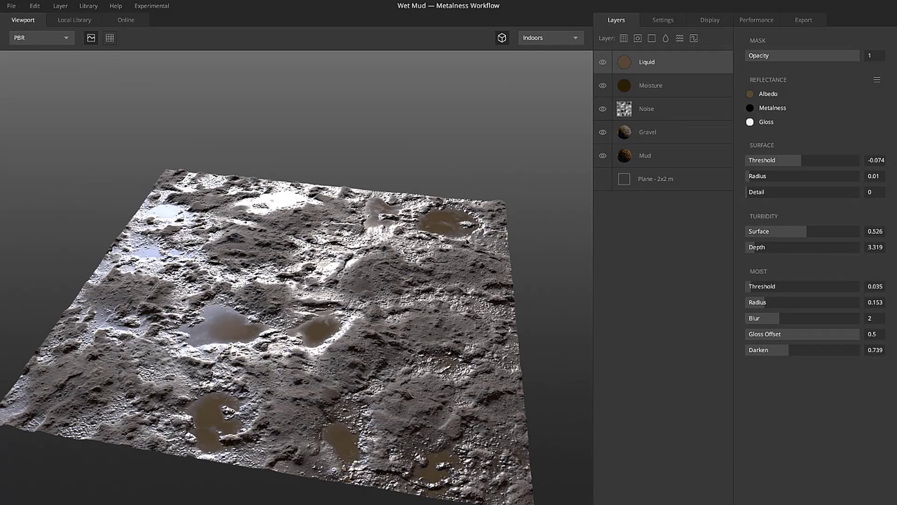
{"action": "mouse_move", "coordinate": [377, 186]}
{"action": "left_mouse_down"}
{"action": "mouse_move", "coordinate": [374, 220]}
{"action": "mouse_move", "coordinate": [334, 226]}
{"action": "mouse_move", "coordinate": [359, 187]}
{"action": "left_mouse_up"}
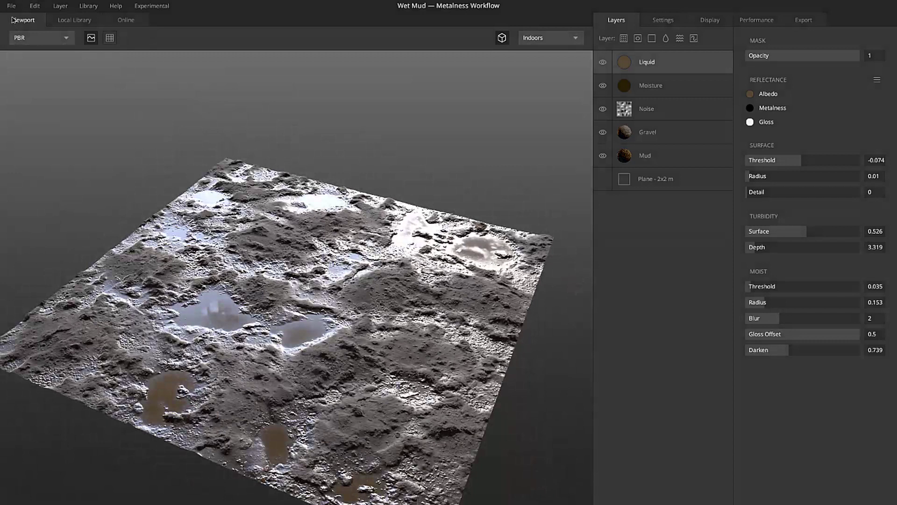
{"action": "left_click", "coordinate": [12, 6]}
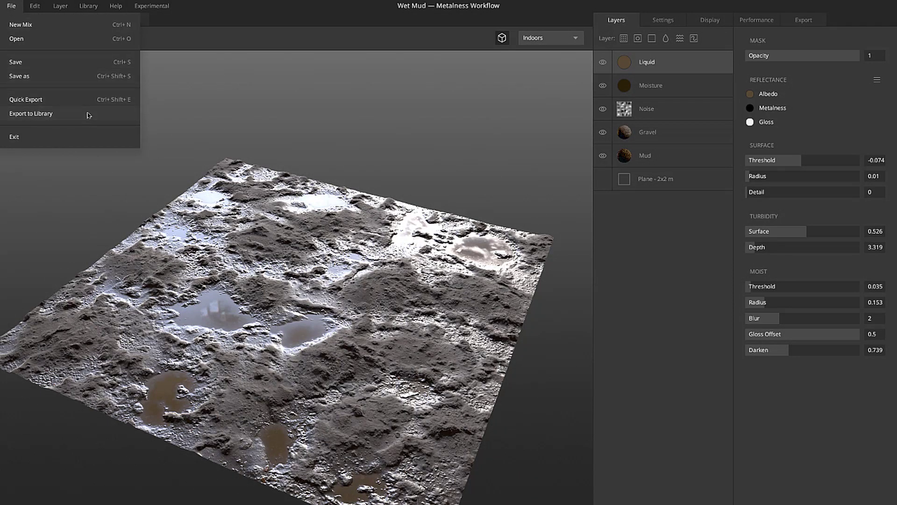
{"action": "left_click", "coordinate": [31, 113]}
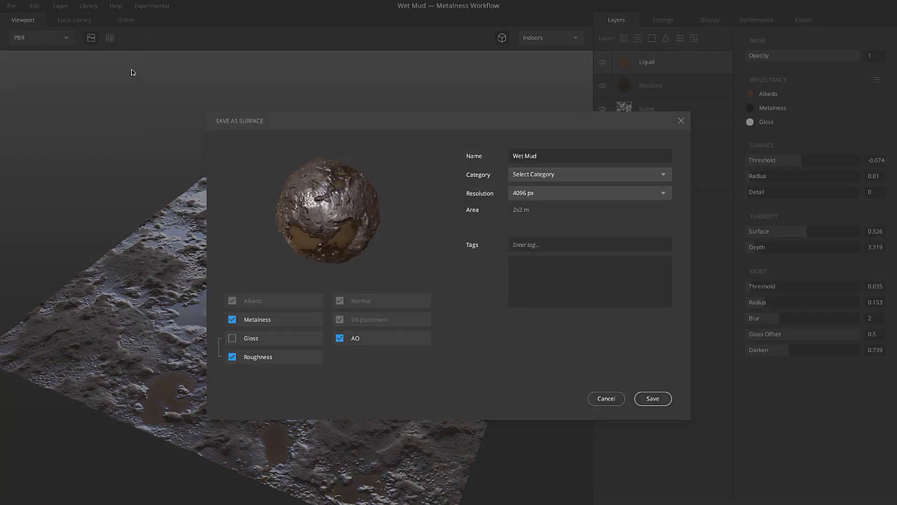
{"action": "left_click", "coordinate": [340, 339]}
{"action": "double_click", "coordinate": [553, 154]}
{"action": "left_click_drag", "start_coordinate": [497, 128], "coordinate": [419, 121]}
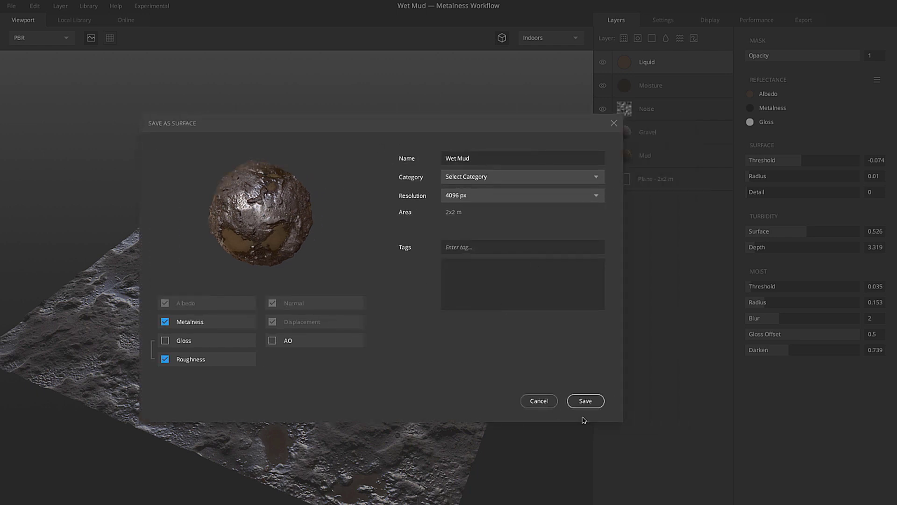
{"action": "left_click", "coordinate": [540, 405]}
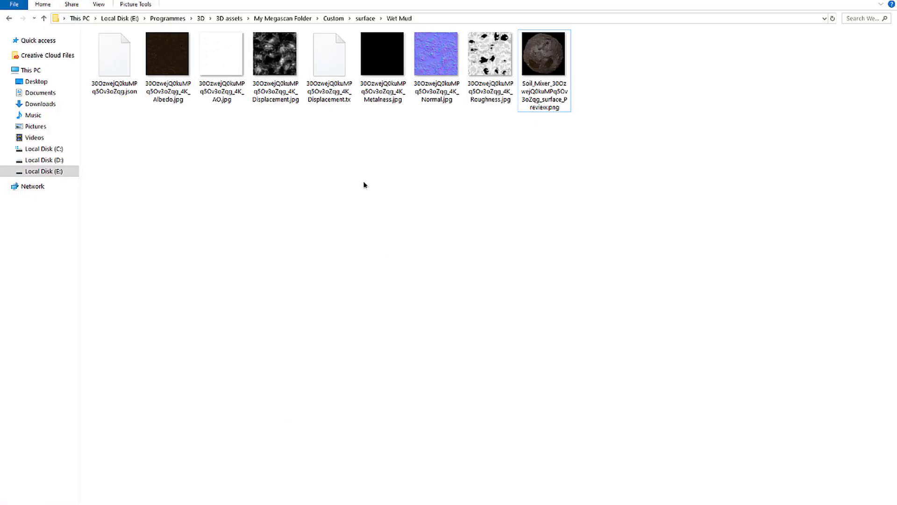
Delete the Displacement .tx file and the AO.jpg map from the Wet Mud folder
{"action": "left_click", "coordinate": [335, 85]}
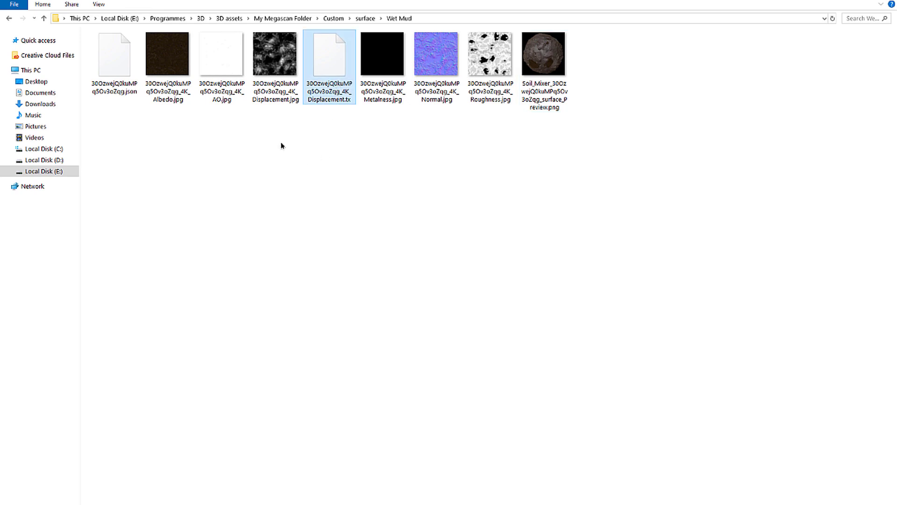
{"action": "key", "text": "Delete"}
{"action": "left_click", "coordinate": [222, 70]}
{"action": "key", "text": "Delete"}
Review the Albedo, Displacement, Metalness, Normal and Roughness maps, then minimize Explorer
{"action": "left_click", "coordinate": [172, 69]}
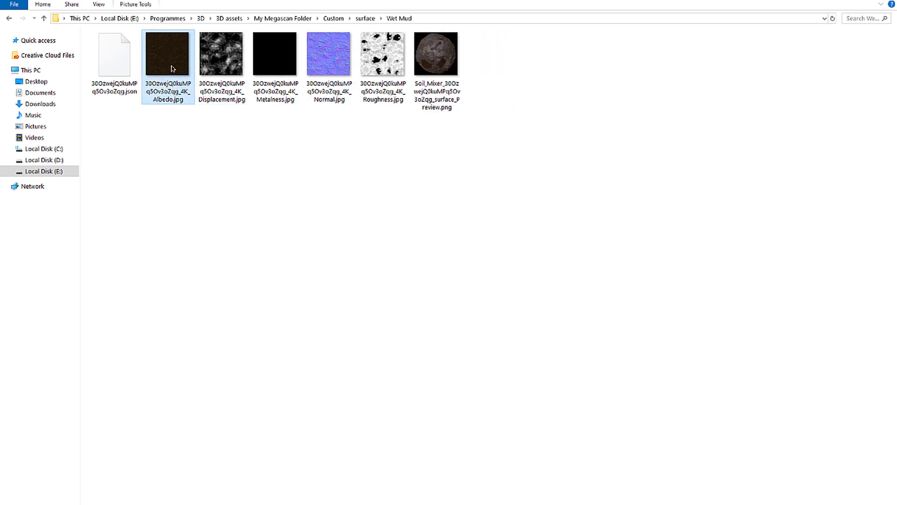
{"action": "left_click", "coordinate": [231, 70]}
{"action": "left_click", "coordinate": [284, 66]}
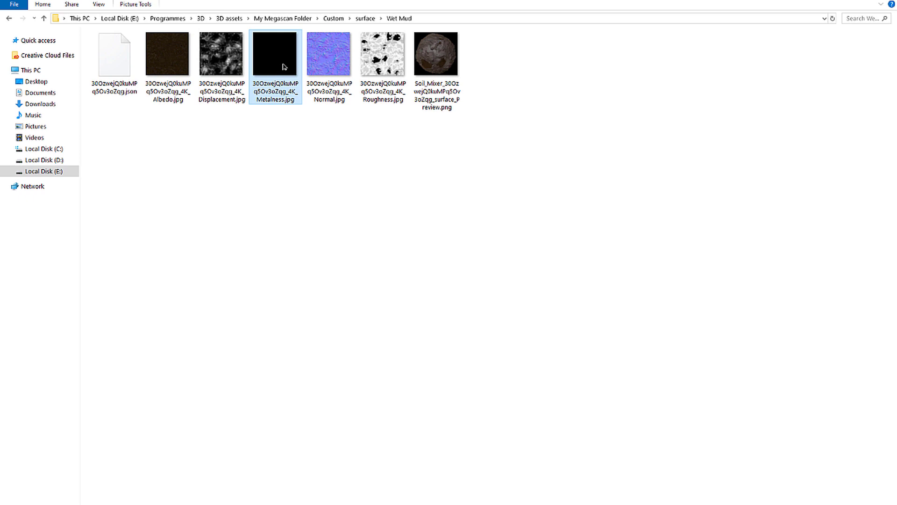
{"action": "left_click", "coordinate": [336, 68]}
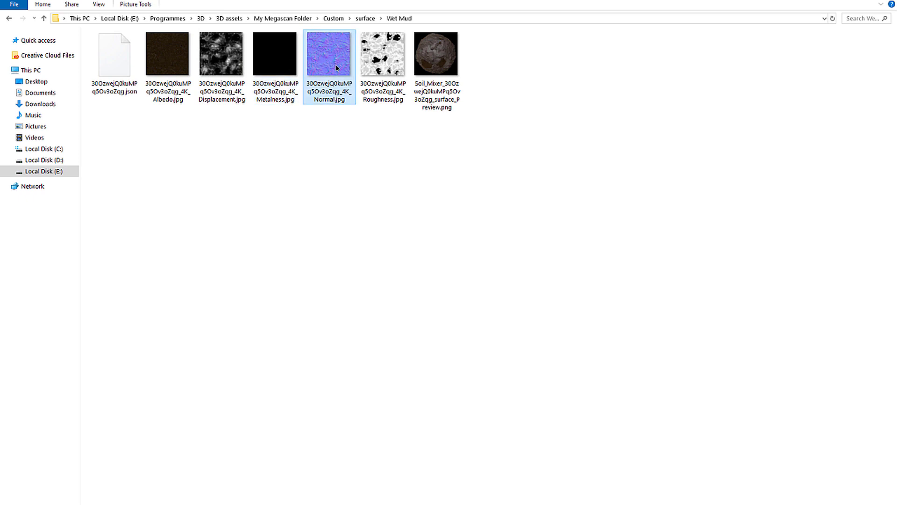
{"action": "left_click", "coordinate": [386, 87]}
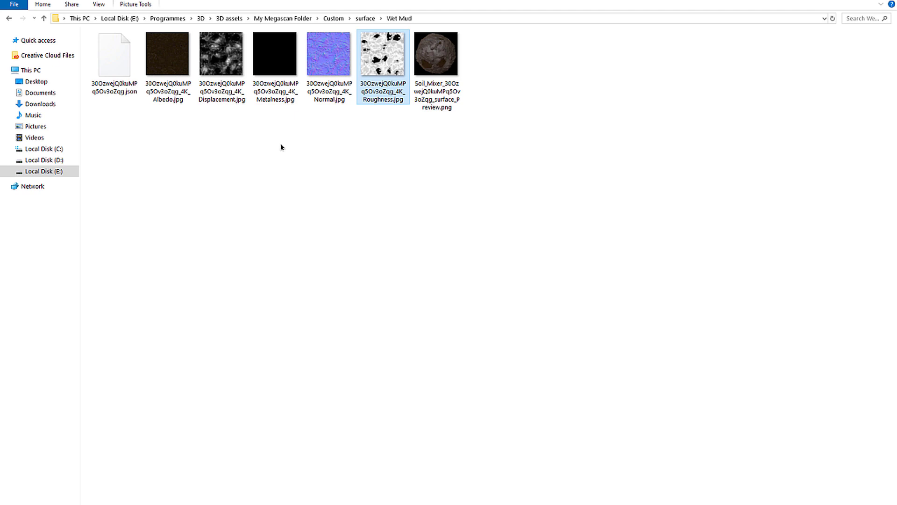
{"action": "left_click", "coordinate": [166, 74]}
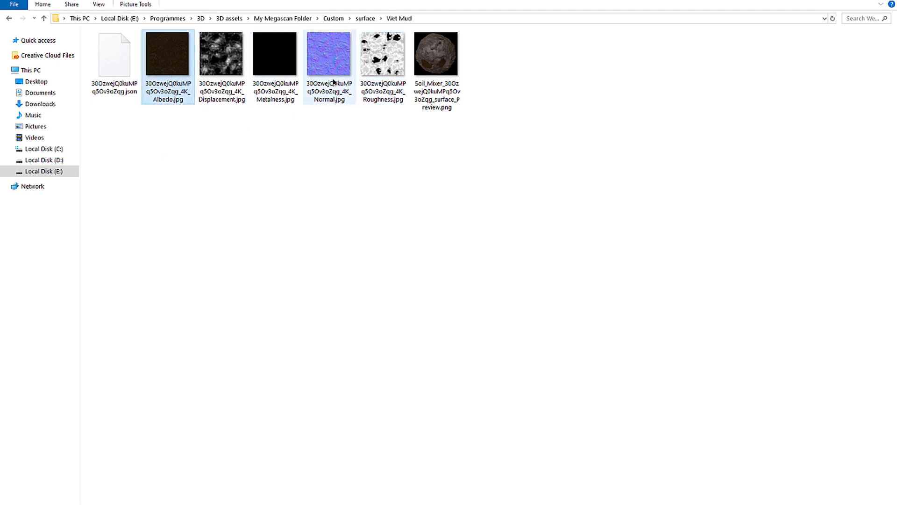
{"action": "left_click", "coordinate": [391, 61]}
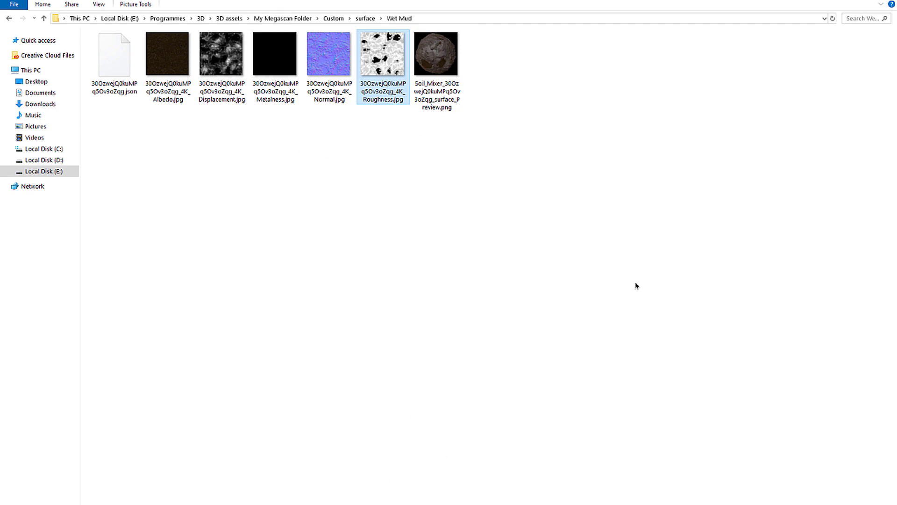
{"action": "left_click", "coordinate": [840, 1]}
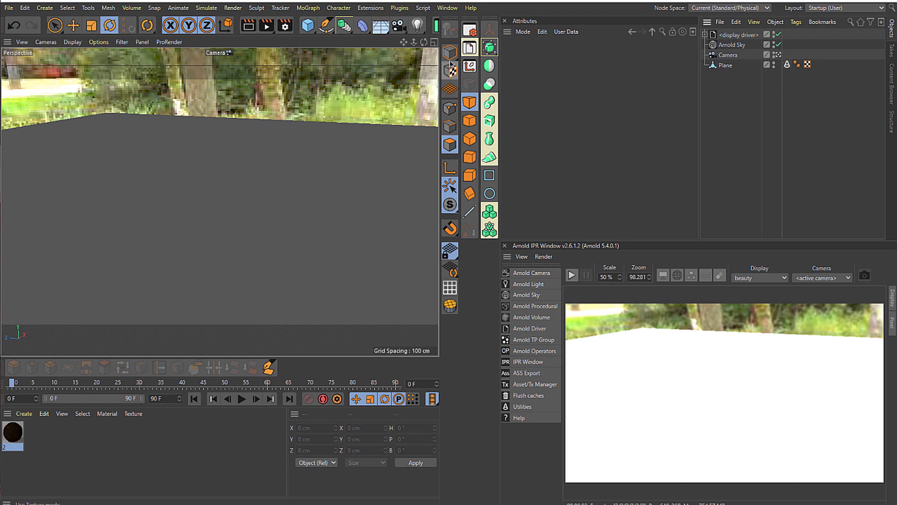
Check the Plane, Camera and Arnold Sky, then create and delete a stray standard_hair material
{"action": "left_click", "coordinate": [724, 65]}
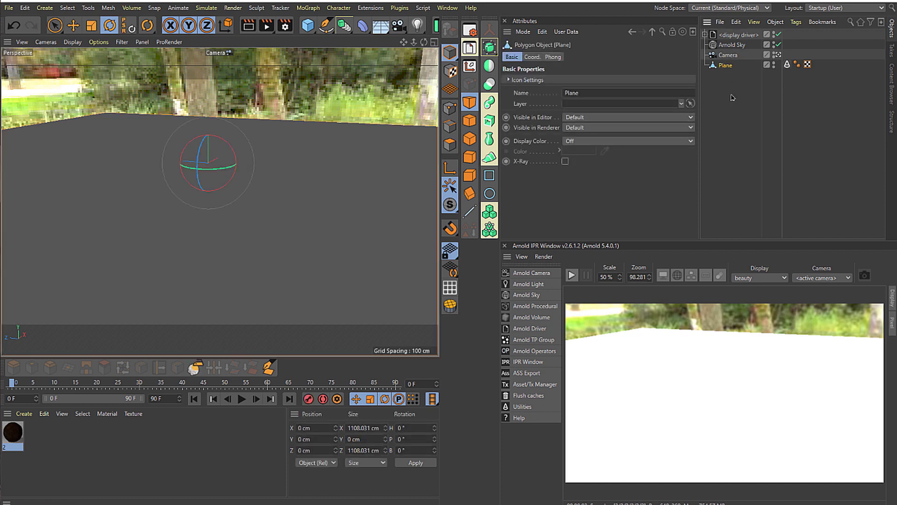
{"action": "left_click", "coordinate": [722, 55]}
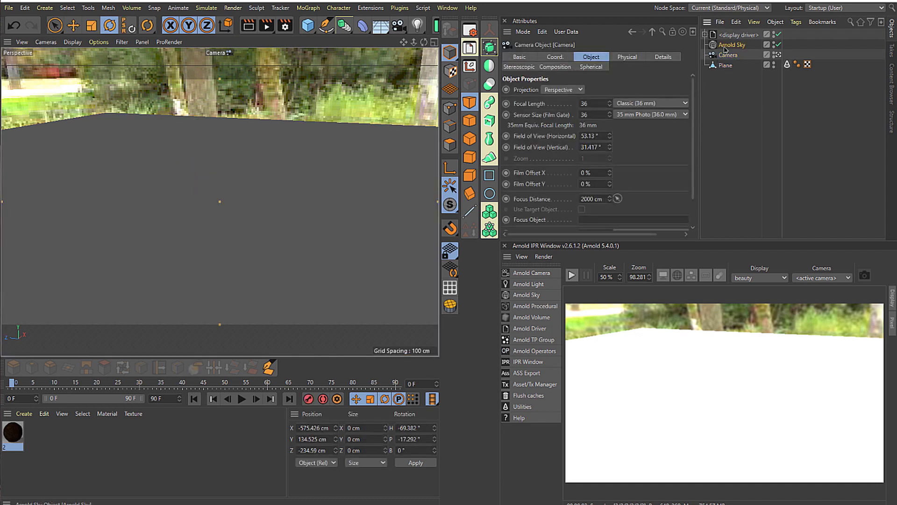
{"action": "left_click", "coordinate": [724, 48]}
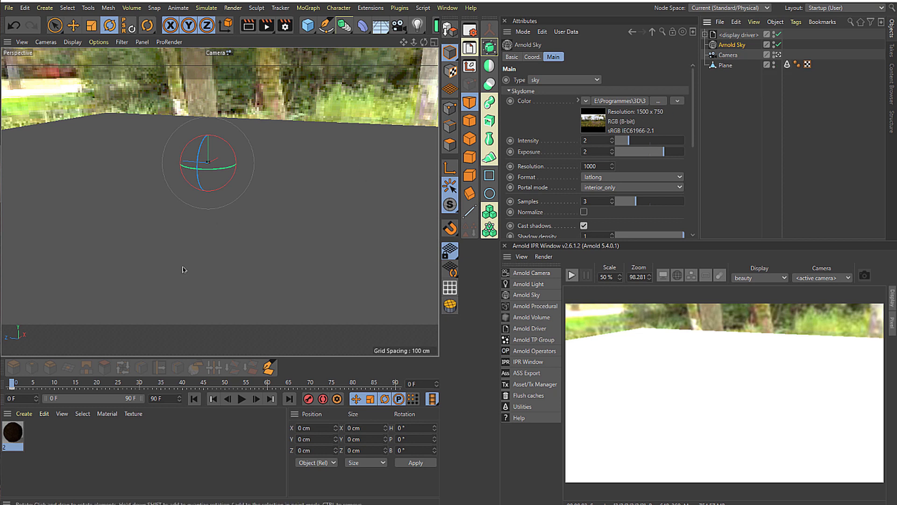
{"action": "left_click", "coordinate": [24, 413]}
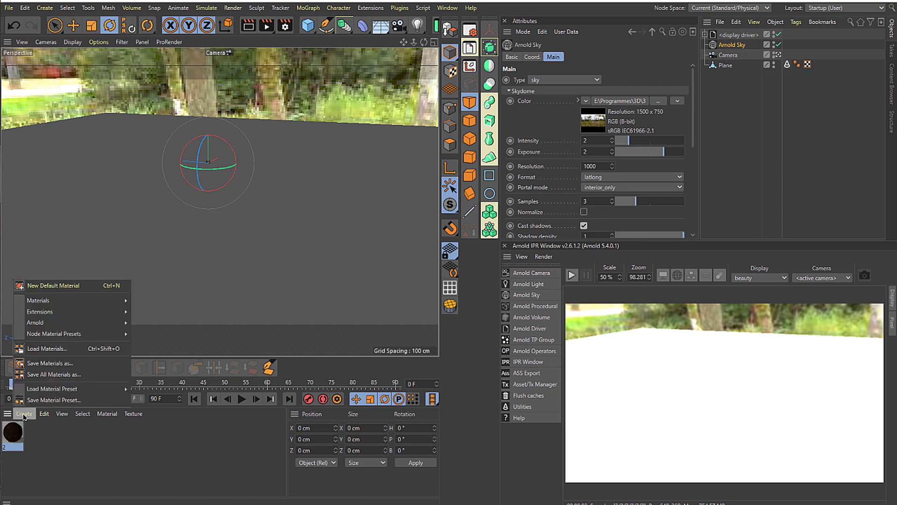
{"action": "mouse_move", "coordinate": [67, 327]}
{"action": "mouse_move", "coordinate": [159, 333]}
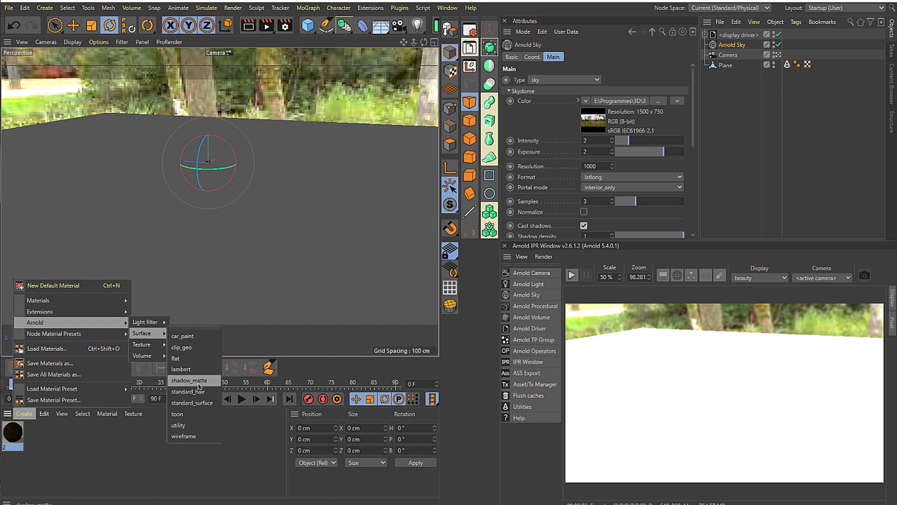
{"action": "left_click", "coordinate": [198, 392]}
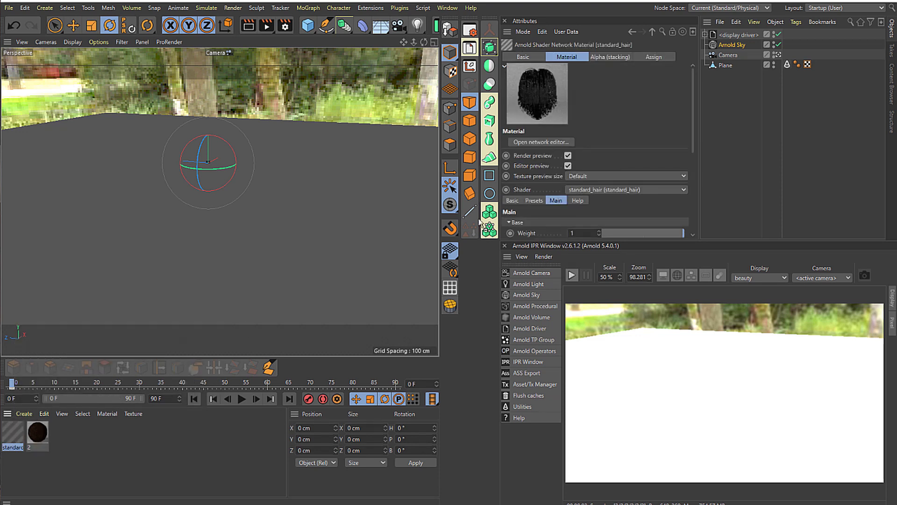
{"action": "key", "text": "Delete"}
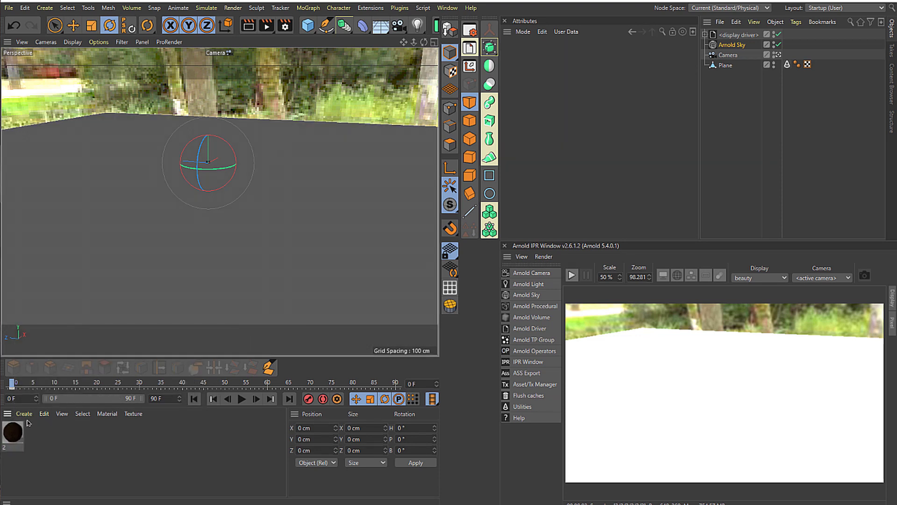
Create an Arnold standard_surface material and assign it to the Plane
{"action": "left_click", "coordinate": [25, 414]}
{"action": "mouse_move", "coordinate": [67, 323]}
{"action": "mouse_move", "coordinate": [148, 333]}
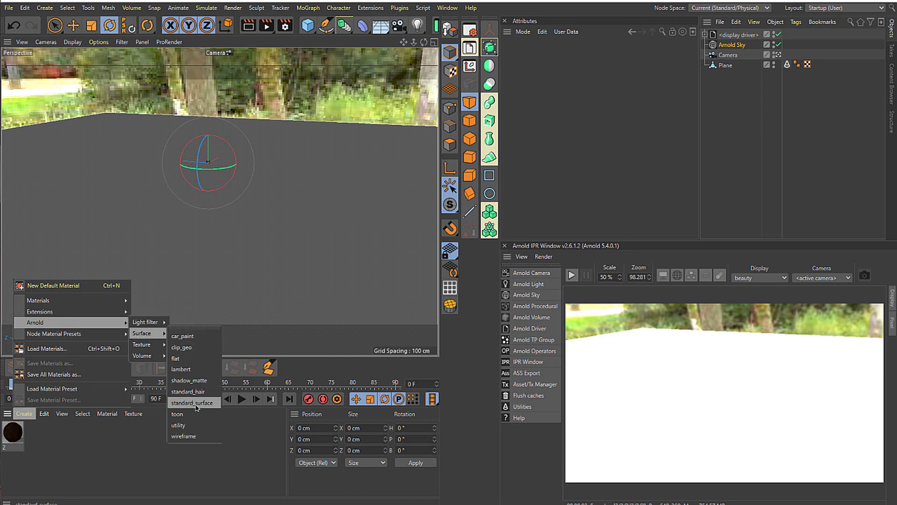
{"action": "left_click", "coordinate": [196, 405]}
{"action": "left_click_drag", "start_coordinate": [11, 439], "coordinate": [730, 65]}
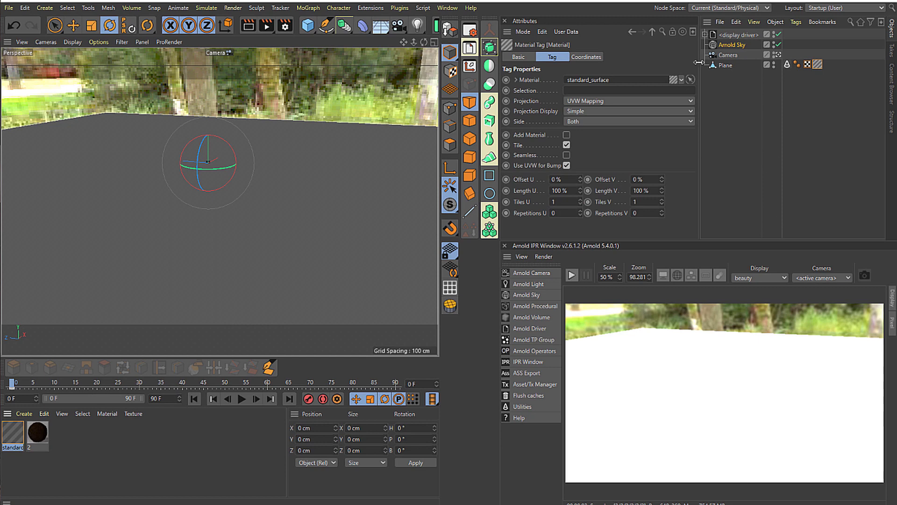
{"action": "left_click", "coordinate": [703, 65]}
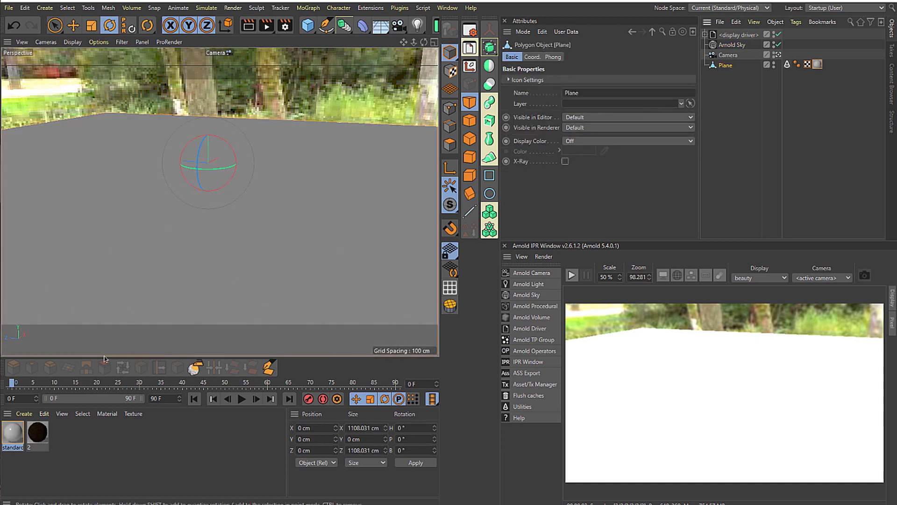
Drop the Albedo and Roughness JPGs into the standard_surface network as image nodes and arrange them
{"action": "double_click", "coordinate": [13, 432]}
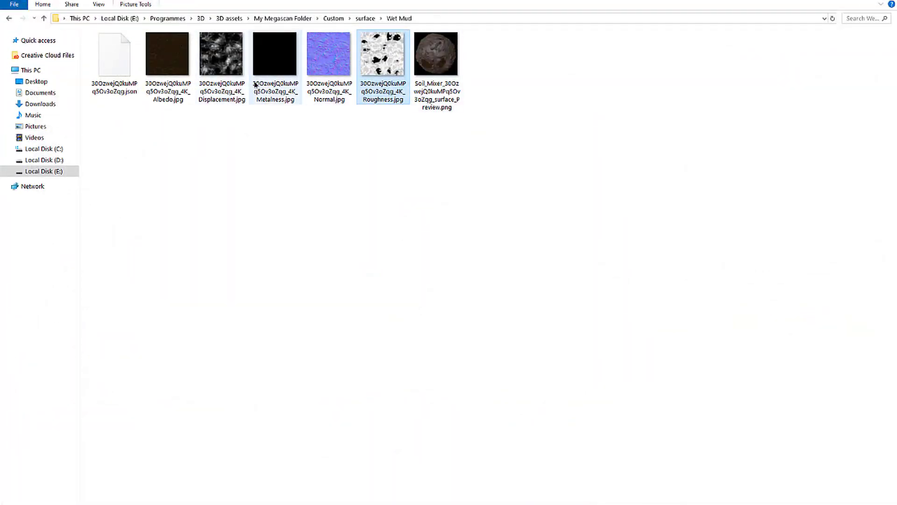
{"action": "left_click", "coordinate": [176, 68], "text": "ctrl"}
{"action": "left_click_drag", "start_coordinate": [175, 65], "coordinate": [441, 502]}
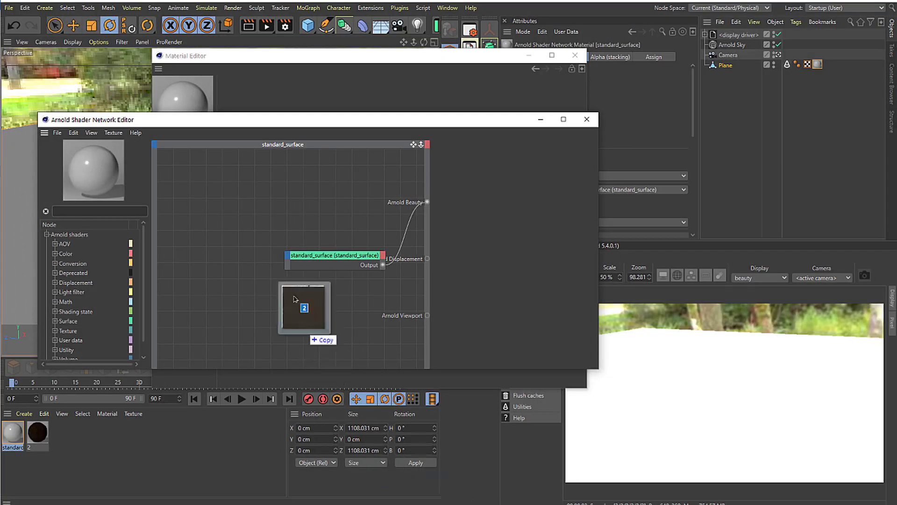
{"action": "left_click_drag", "start_coordinate": [306, 336], "coordinate": [197, 208]}
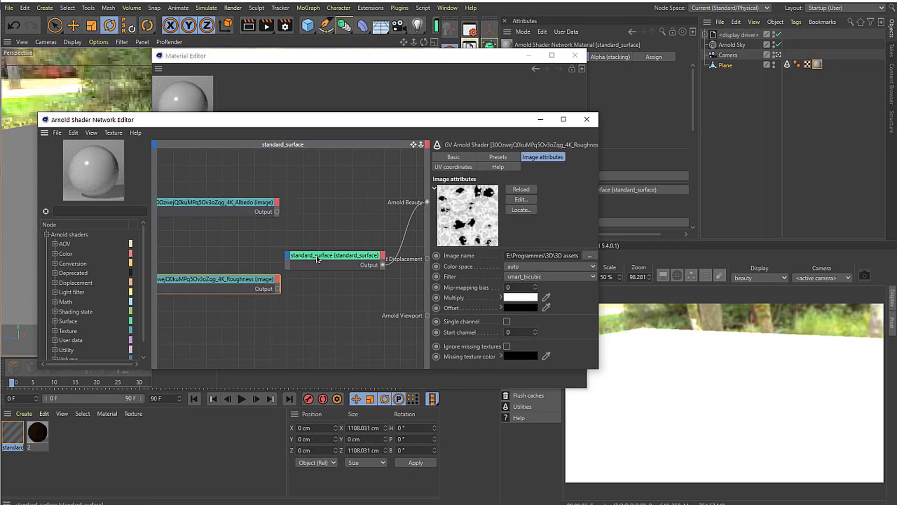
{"action": "left_click_drag", "start_coordinate": [317, 259], "coordinate": [336, 230]}
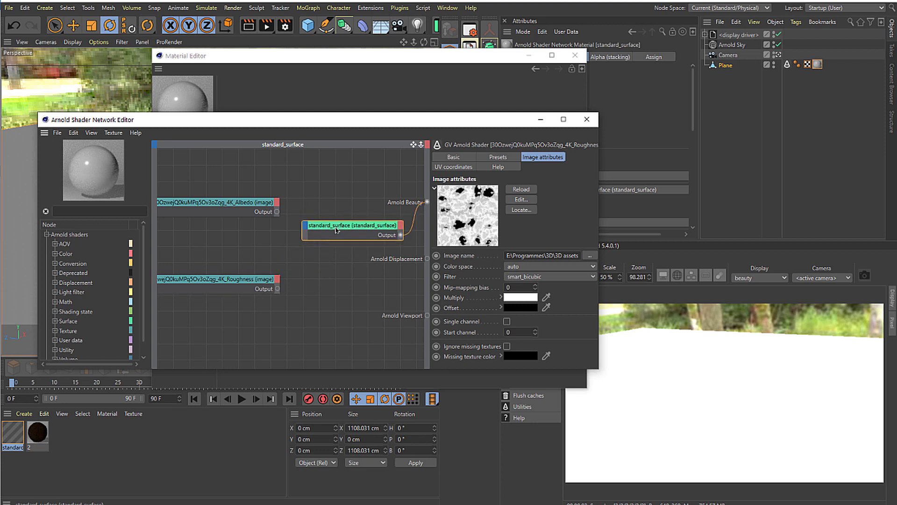
{"action": "left_click_drag", "start_coordinate": [216, 213], "coordinate": [199, 216]}
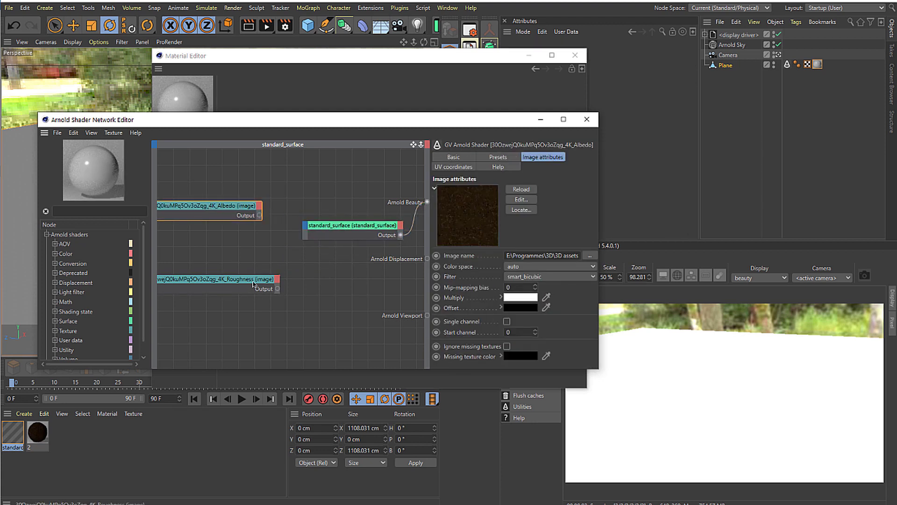
{"action": "left_click_drag", "start_coordinate": [252, 286], "coordinate": [206, 270]}
Wire the Albedo output into standard_surface Base Color and reapply the material to the Plane
{"action": "left_click_drag", "start_coordinate": [259, 215], "coordinate": [304, 230]}
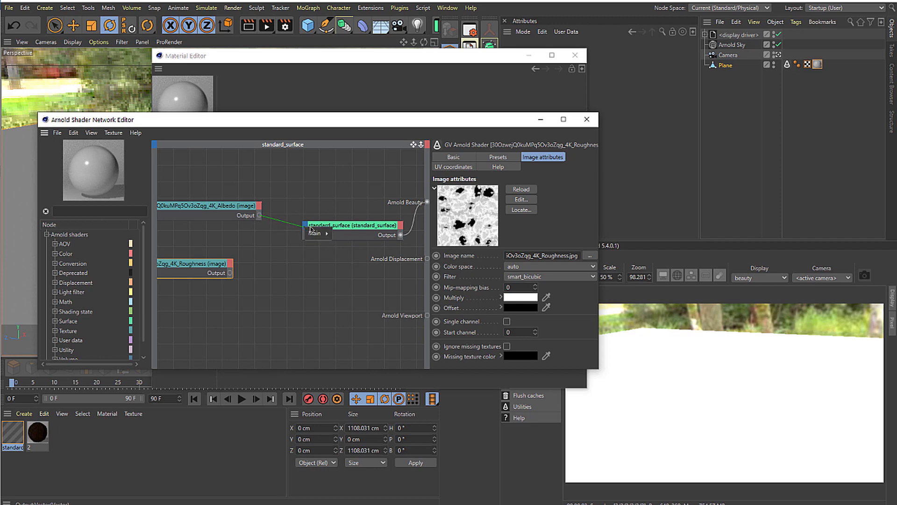
{"action": "mouse_move", "coordinate": [314, 233]}
{"action": "mouse_move", "coordinate": [367, 244]}
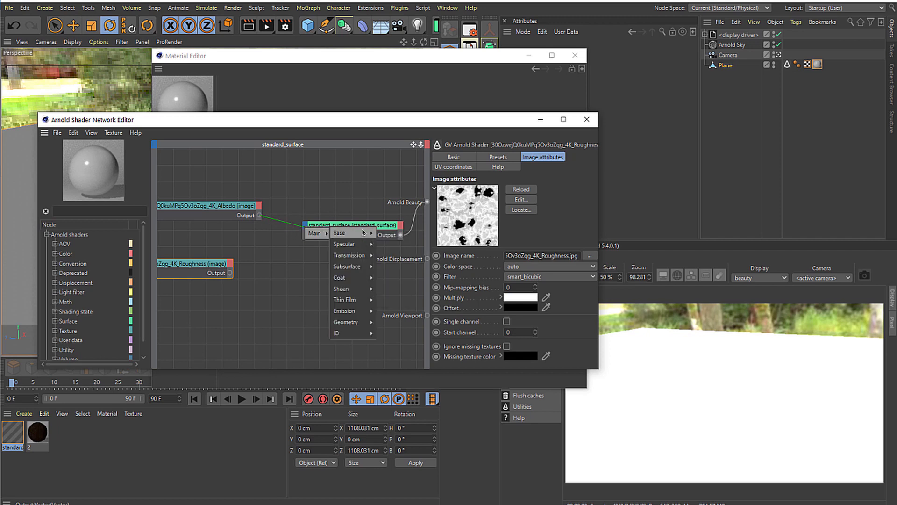
{"action": "left_click", "coordinate": [385, 244]}
{"action": "left_click_drag", "start_coordinate": [356, 229], "coordinate": [320, 207]}
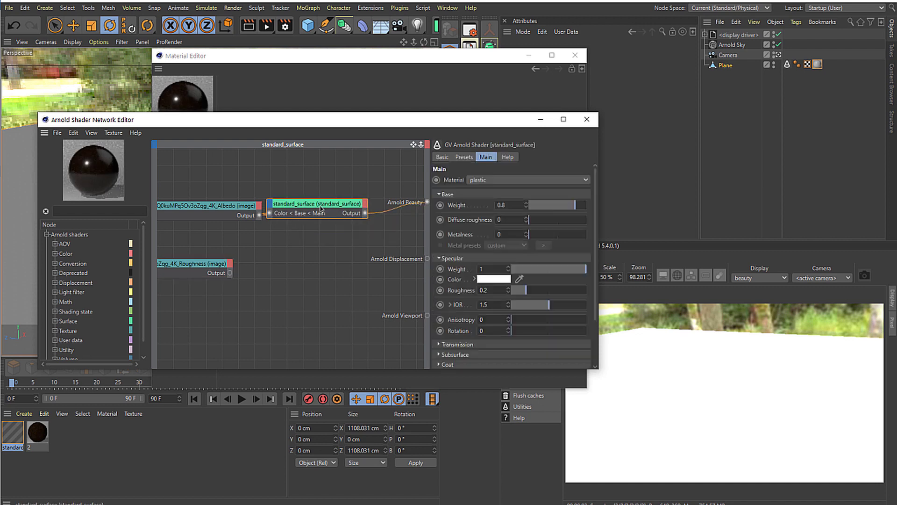
{"action": "left_click_drag", "start_coordinate": [763, 74], "coordinate": [728, 69]}
{"action": "left_click", "coordinate": [471, 49]}
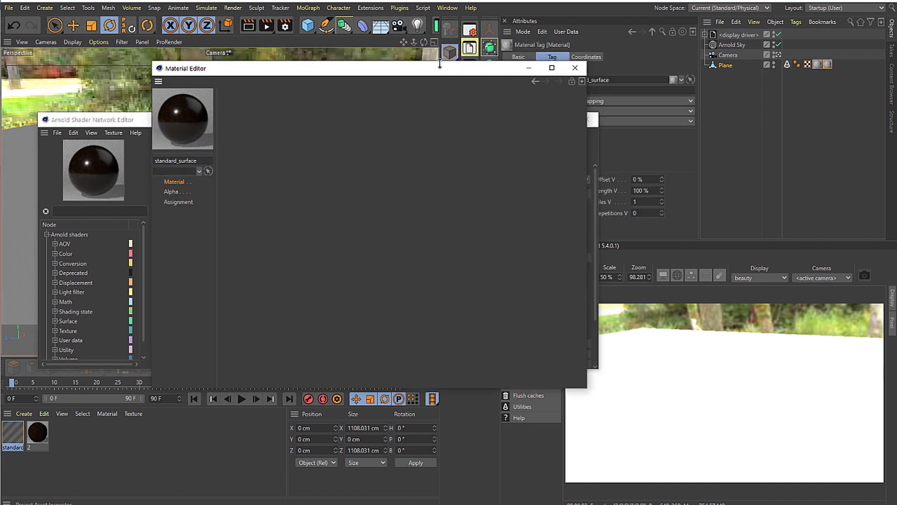
{"action": "left_click", "coordinate": [575, 56]}
{"action": "mouse_move", "coordinate": [364, 128]}
{"action": "left_mouse_down"}
{"action": "mouse_move", "coordinate": [365, 152]}
{"action": "mouse_move", "coordinate": [363, 132]}
{"action": "left_mouse_up"}
Add a color_correct node found by searching 'corre' and feed the Roughness image into it
{"action": "left_click", "coordinate": [234, 275]}
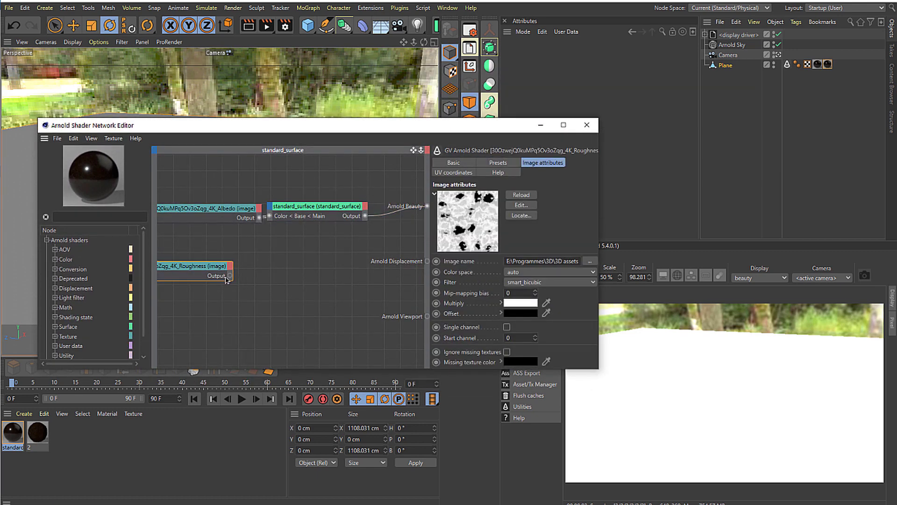
{"action": "left_click_drag", "start_coordinate": [208, 269], "coordinate": [191, 264]}
{"action": "left_click", "coordinate": [102, 216]}
{"action": "type", "text": "corre"}
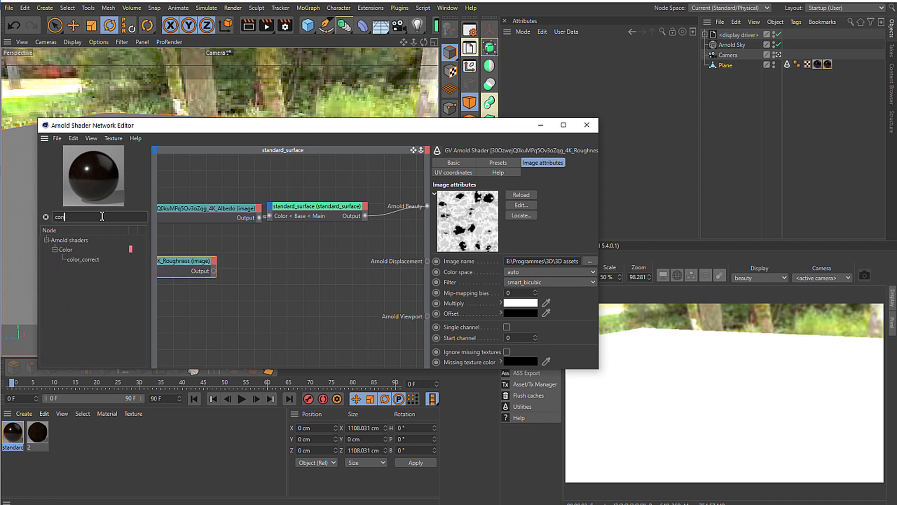
{"action": "left_click_drag", "start_coordinate": [87, 261], "coordinate": [237, 265]}
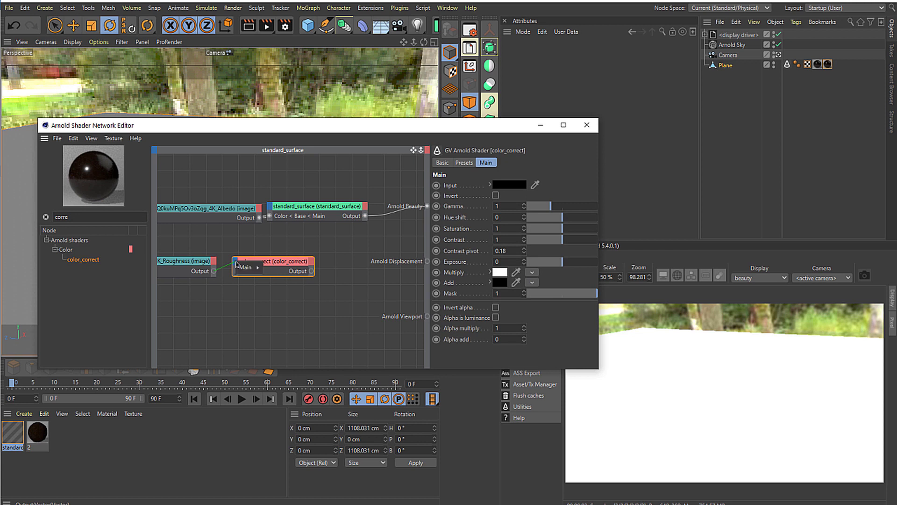
{"action": "mouse_move", "coordinate": [246, 267]}
{"action": "left_click", "coordinate": [275, 267]}
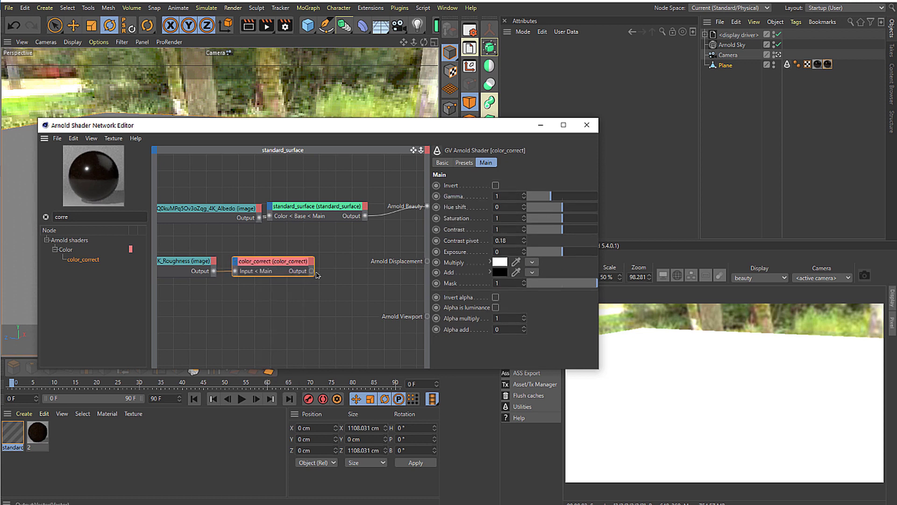
{"action": "left_click_drag", "start_coordinate": [317, 274], "coordinate": [297, 213]}
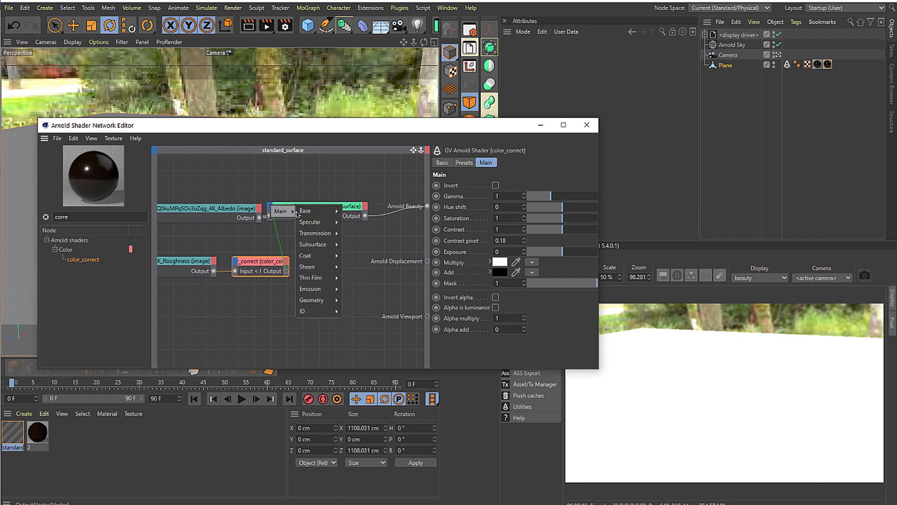
Wire color_correct into Specular Color and Specular Weight, and enable its Invert option
{"action": "left_click", "coordinate": [359, 239]}
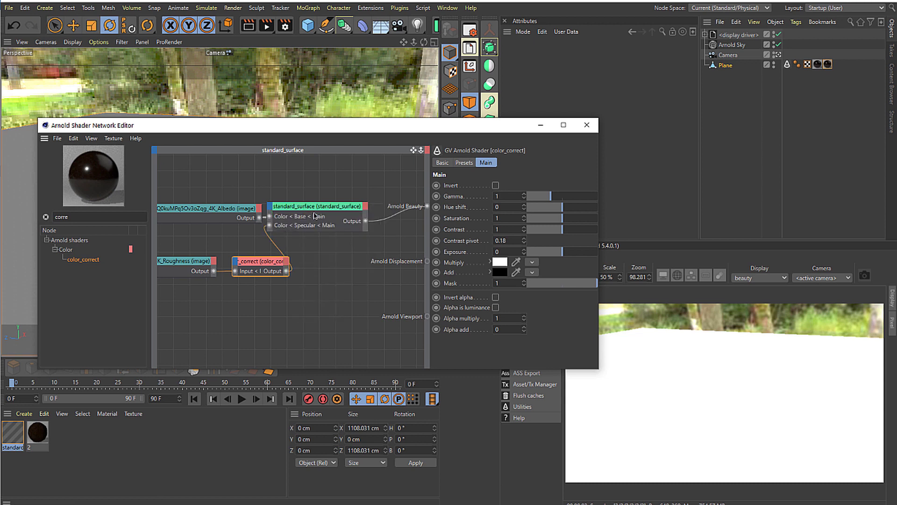
{"action": "left_click", "coordinate": [314, 215]}
{"action": "left_click_drag", "start_coordinate": [312, 214], "coordinate": [348, 213]}
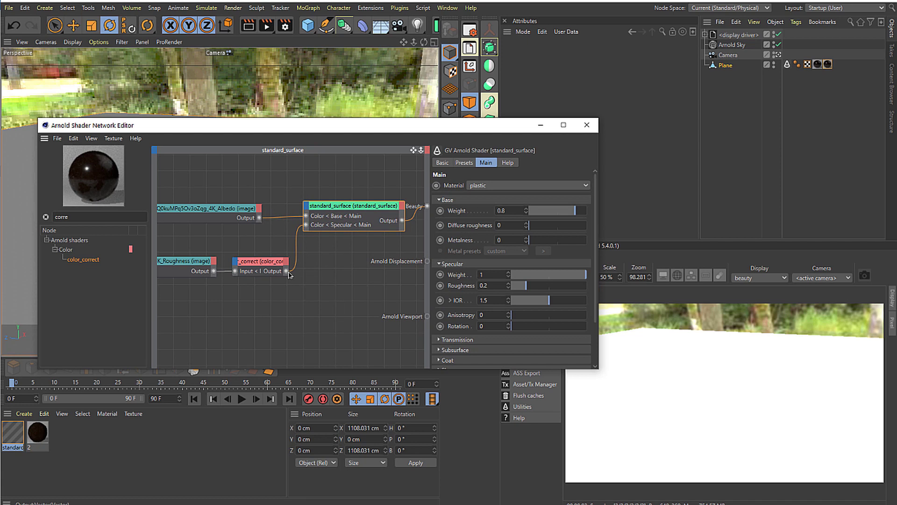
{"action": "left_click_drag", "start_coordinate": [289, 274], "coordinate": [307, 207]}
{"action": "mouse_move", "coordinate": [316, 210]}
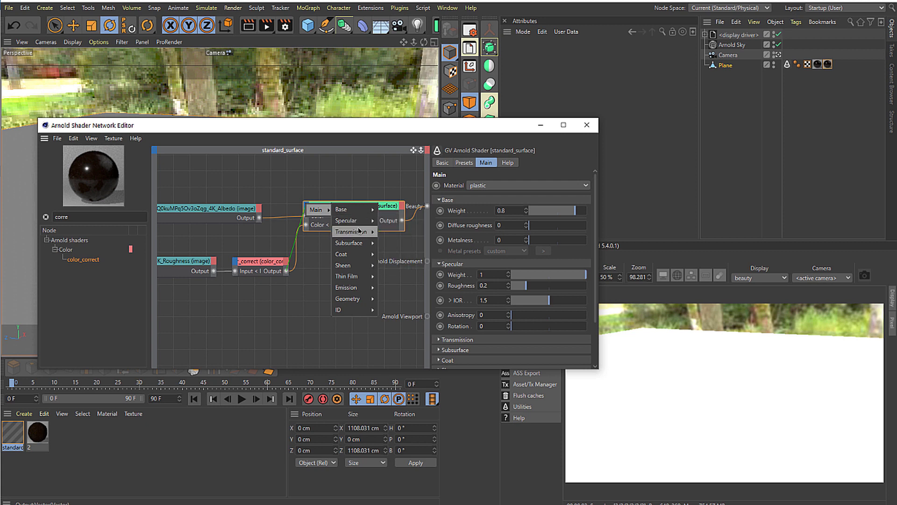
{"action": "mouse_move", "coordinate": [366, 221]}
{"action": "left_click", "coordinate": [401, 223]}
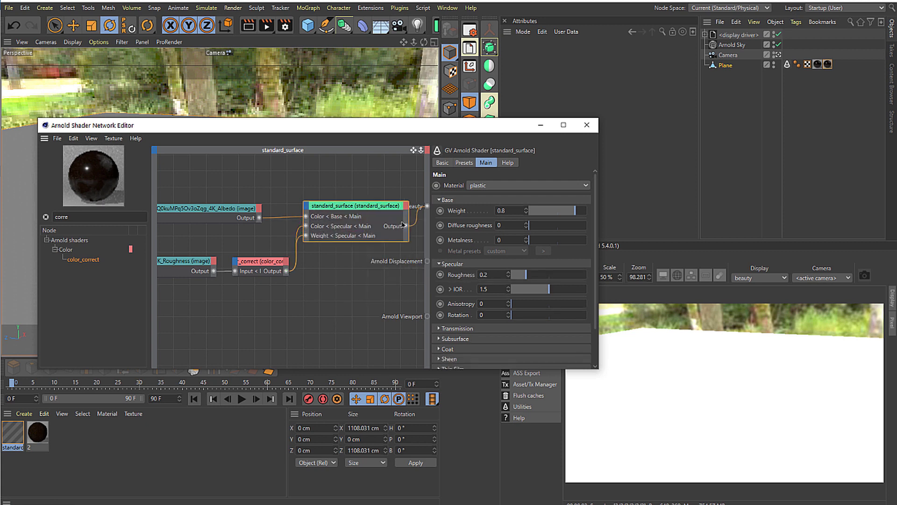
{"action": "left_click", "coordinate": [255, 268]}
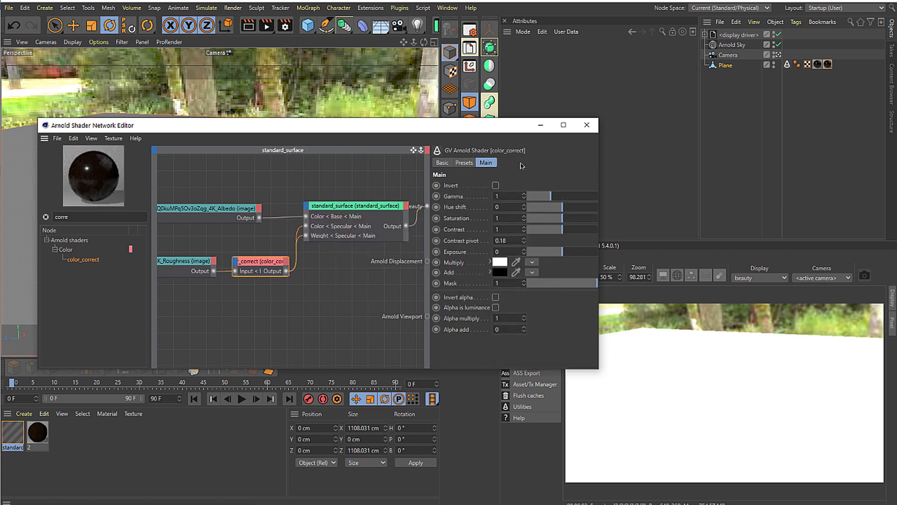
{"action": "left_click", "coordinate": [495, 185]}
{"action": "left_click_drag", "start_coordinate": [495, 124], "coordinate": [400, 105]}
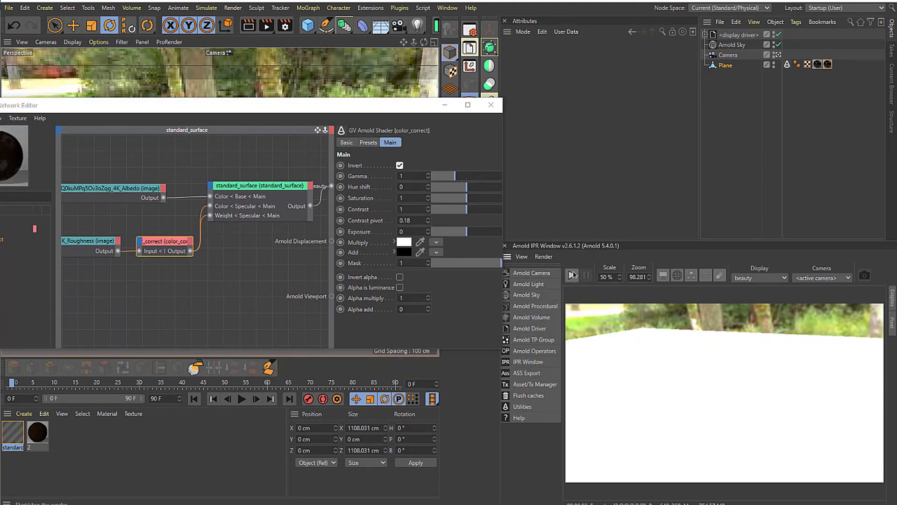
Start the Arnold IPR render, close the shader network, and orbit to view the puddles
{"action": "left_click", "coordinate": [572, 275]}
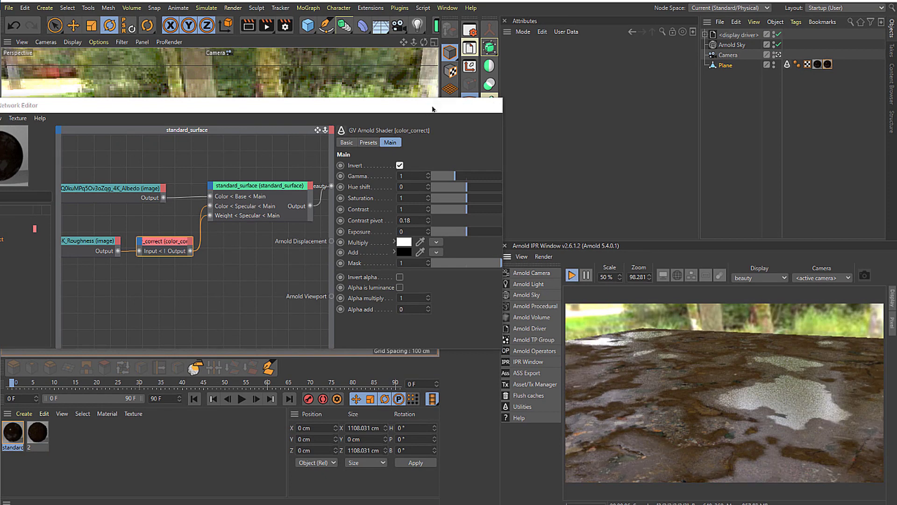
{"action": "left_click", "coordinate": [445, 104]}
{"action": "left_click_drag", "start_coordinate": [270, 198], "coordinate": [168, 243], "text": "alt"}
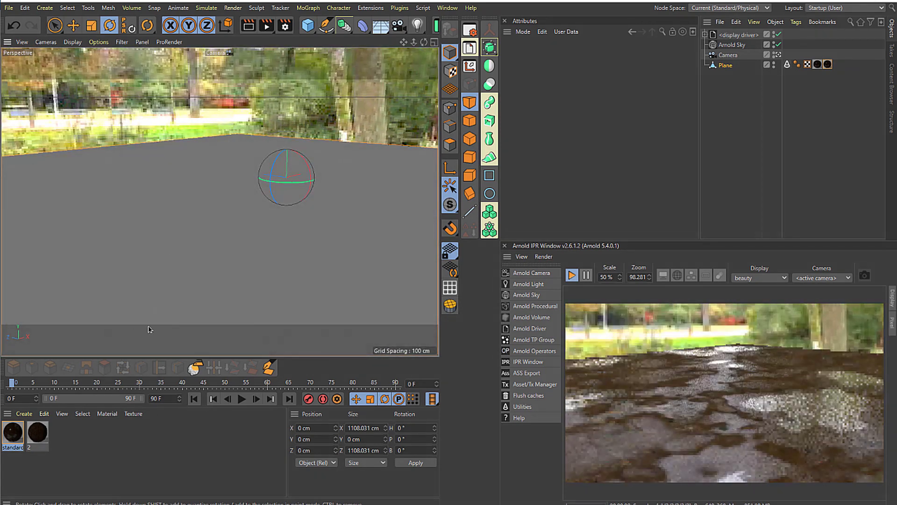
Open the standard_surface material's shader network, then bring up the Arnold Render Settings
{"action": "double_click", "coordinate": [14, 432]}
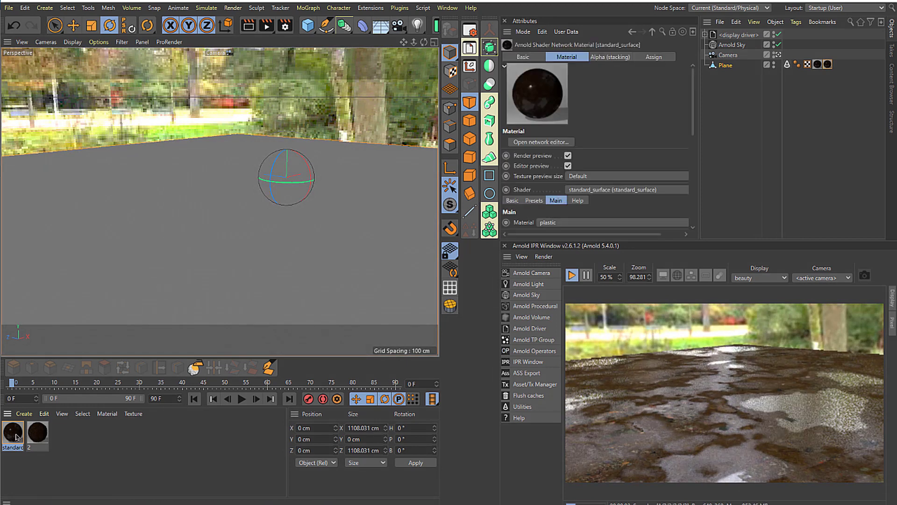
{"action": "left_click_drag", "start_coordinate": [304, 56], "coordinate": [230, 71]}
{"action": "left_click", "coordinate": [218, 107]}
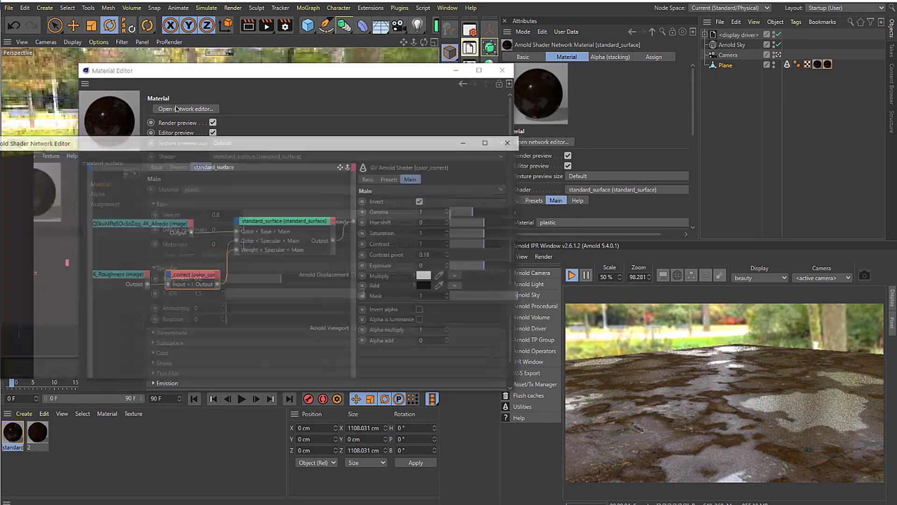
{"action": "left_click_drag", "start_coordinate": [219, 107], "coordinate": [306, 139]}
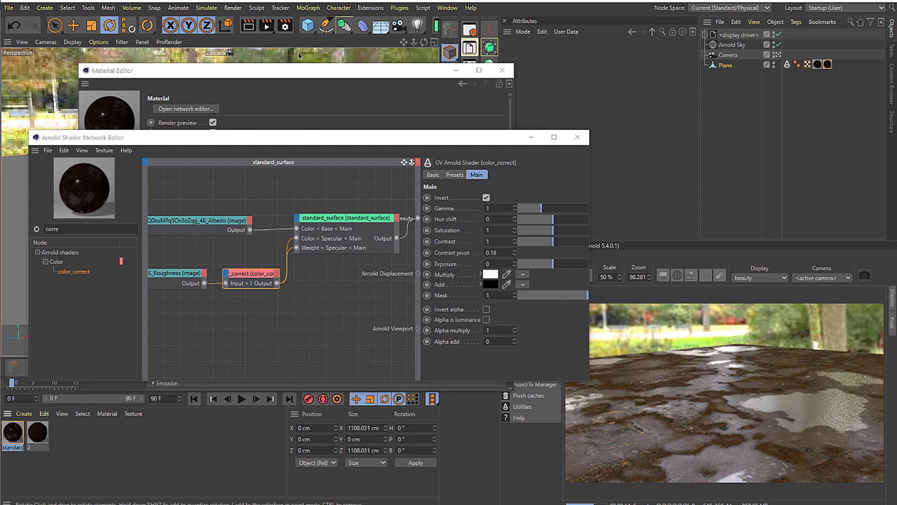
{"action": "left_click", "coordinate": [284, 25]}
Confirm Arnold remains the selected renderer in Render Settings
{"action": "left_click", "coordinate": [339, 9]}
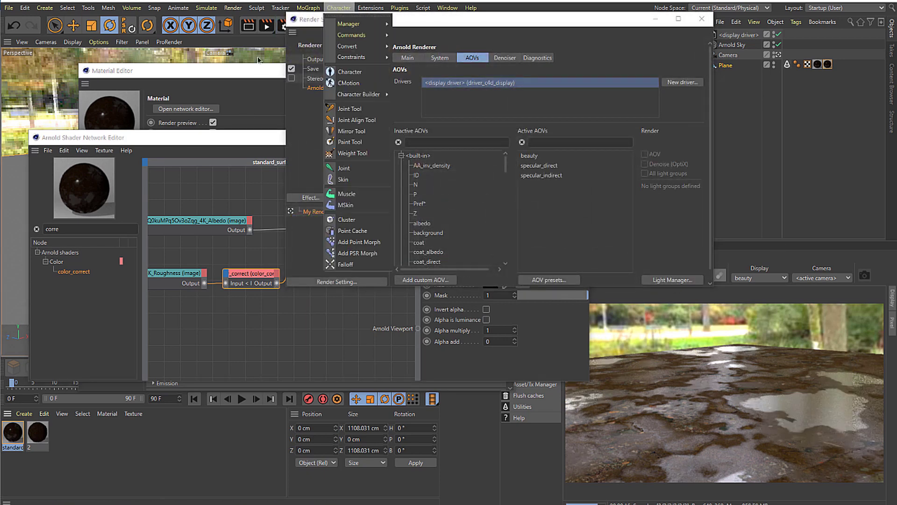
{"action": "left_click", "coordinate": [265, 149]}
{"action": "left_click", "coordinate": [354, 45]}
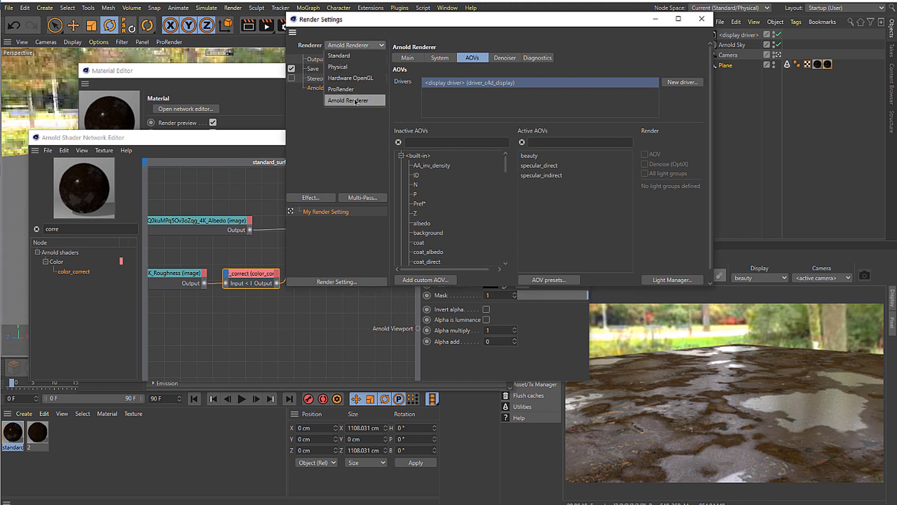
{"action": "left_click", "coordinate": [347, 101]}
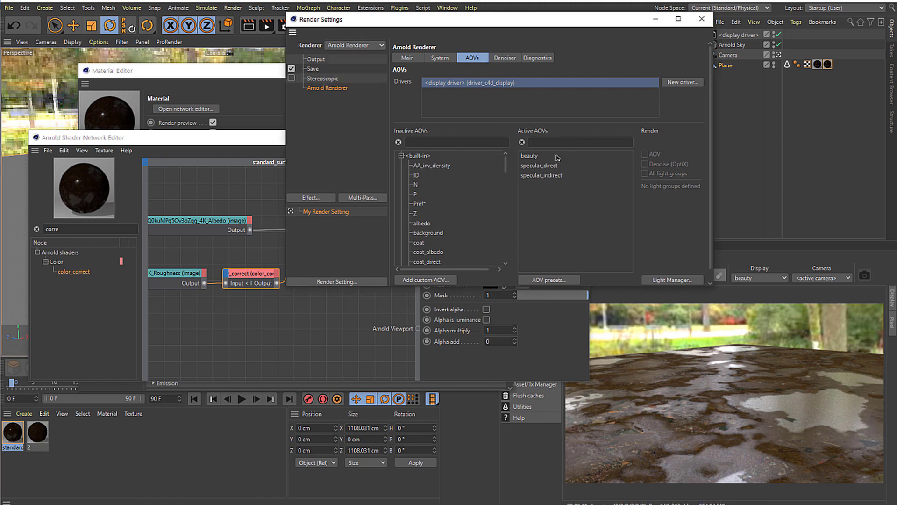
Find 'spe' AOVs, confirm specular_direct and specular_indirect are active, and open the IPR Display list
{"action": "left_click", "coordinate": [442, 140]}
{"action": "type", "text": "spec"}
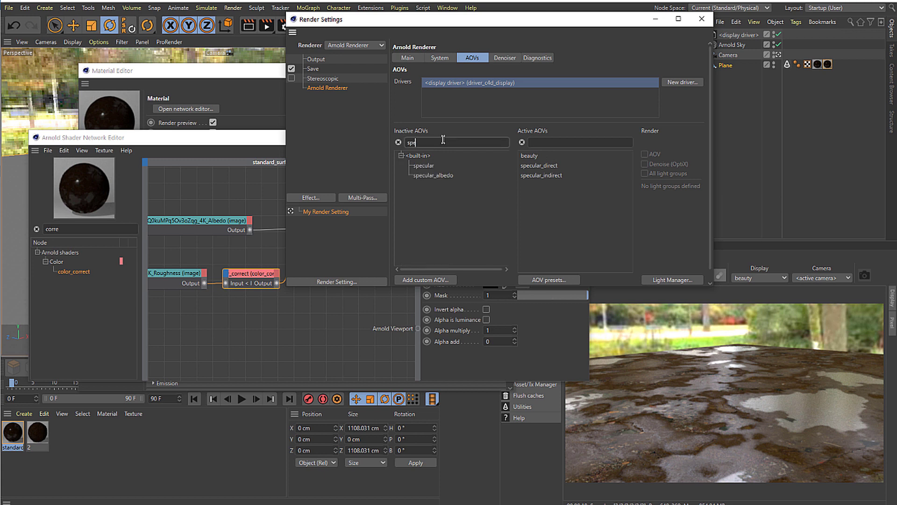
{"action": "left_click", "coordinate": [543, 179]}
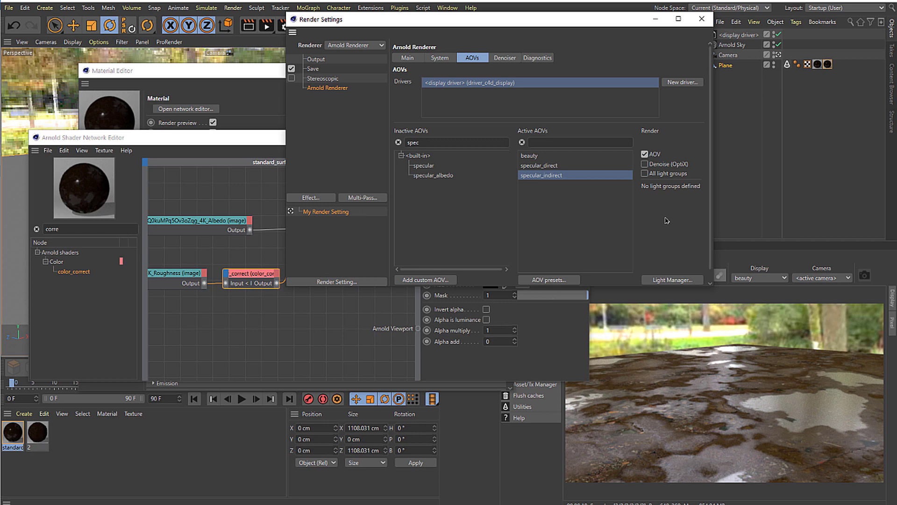
{"action": "left_click", "coordinate": [553, 166]}
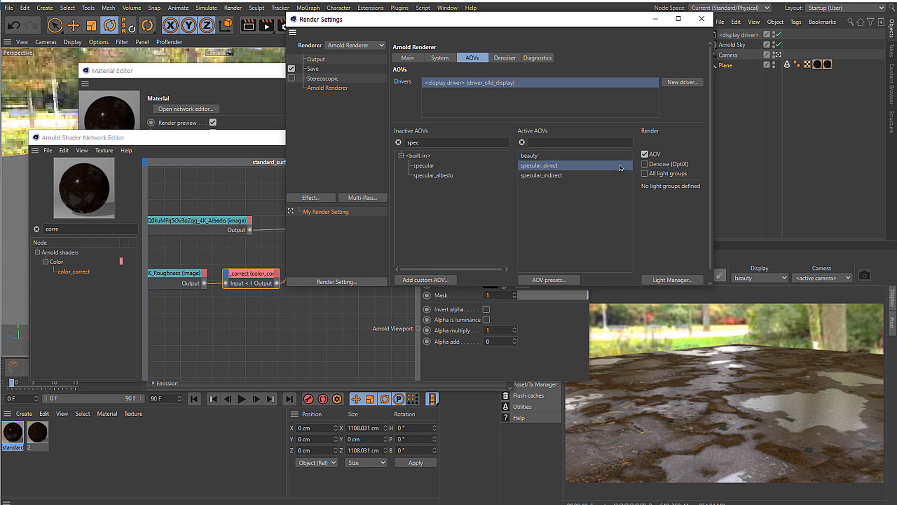
{"action": "left_click", "coordinate": [701, 20]}
{"action": "left_click", "coordinate": [752, 279]}
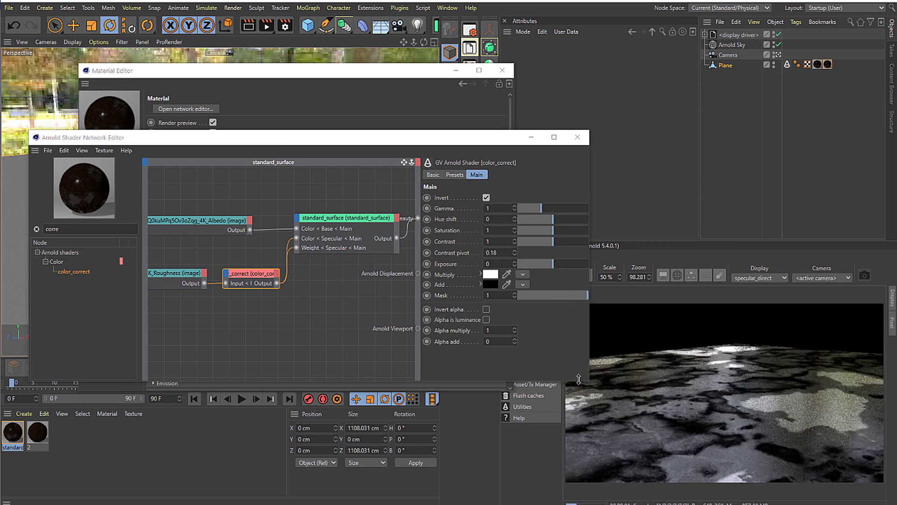
Set the standard_surface Base Weight to 1 and Specular Roughness to 0.04
{"action": "left_click_drag", "start_coordinate": [337, 219], "coordinate": [330, 205]}
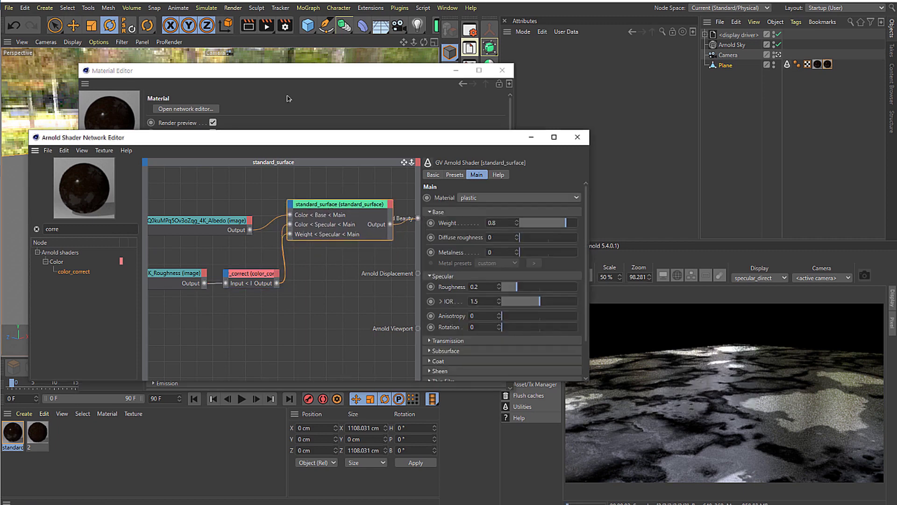
{"action": "left_click", "coordinate": [295, 80]}
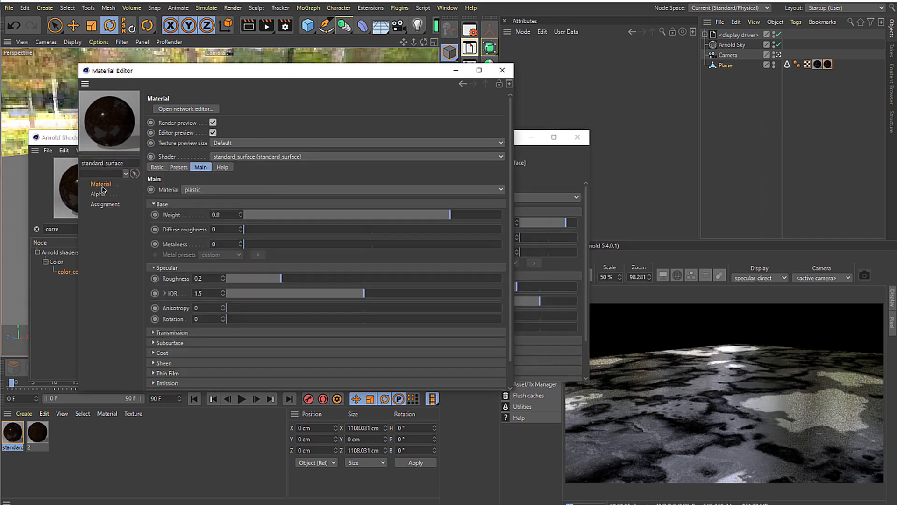
{"action": "left_click_drag", "start_coordinate": [413, 221], "coordinate": [502, 217]}
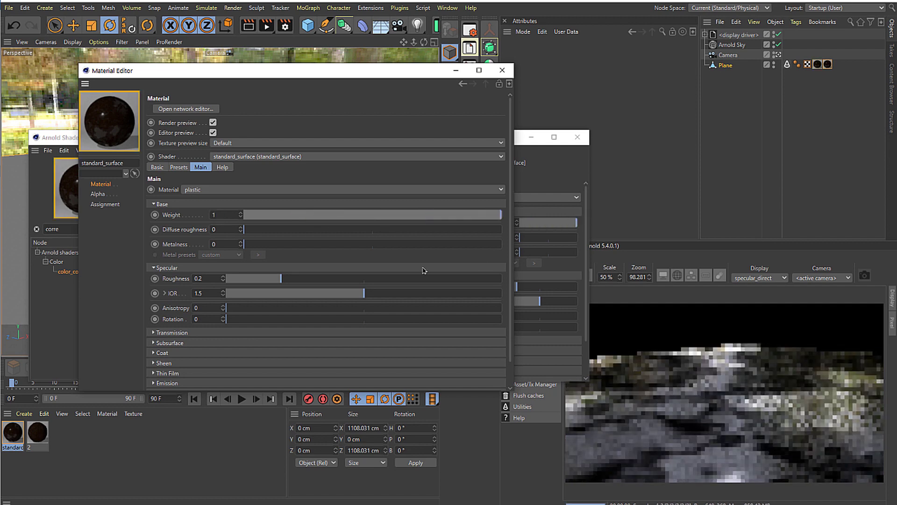
{"action": "left_click", "coordinate": [176, 215]}
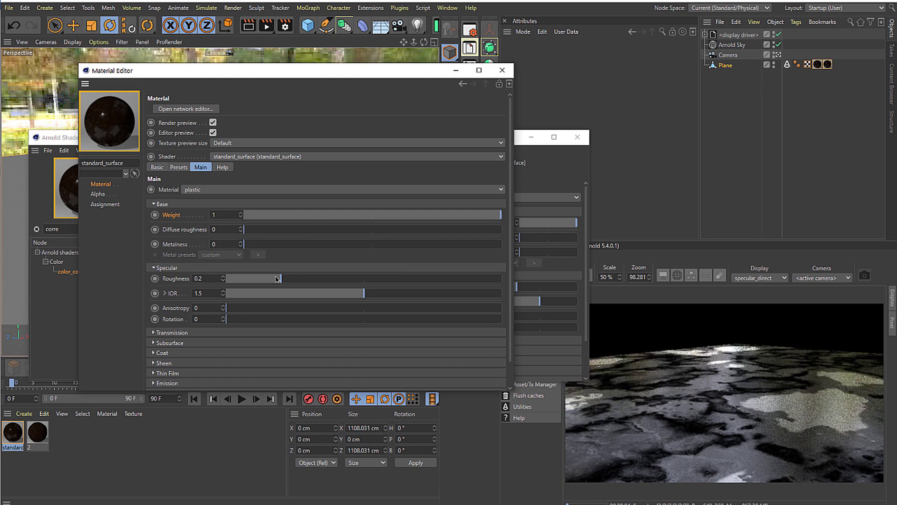
{"action": "left_click_drag", "start_coordinate": [277, 279], "coordinate": [239, 279]}
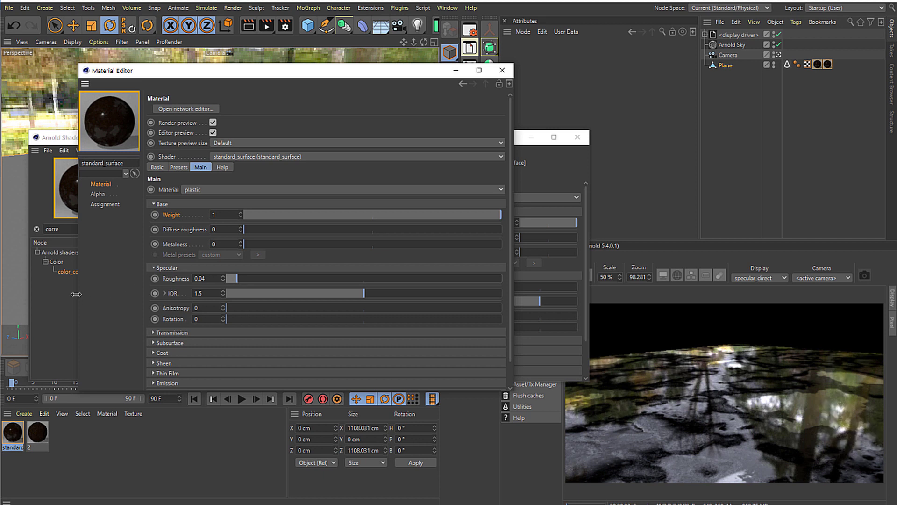
{"action": "left_click", "coordinate": [65, 301]}
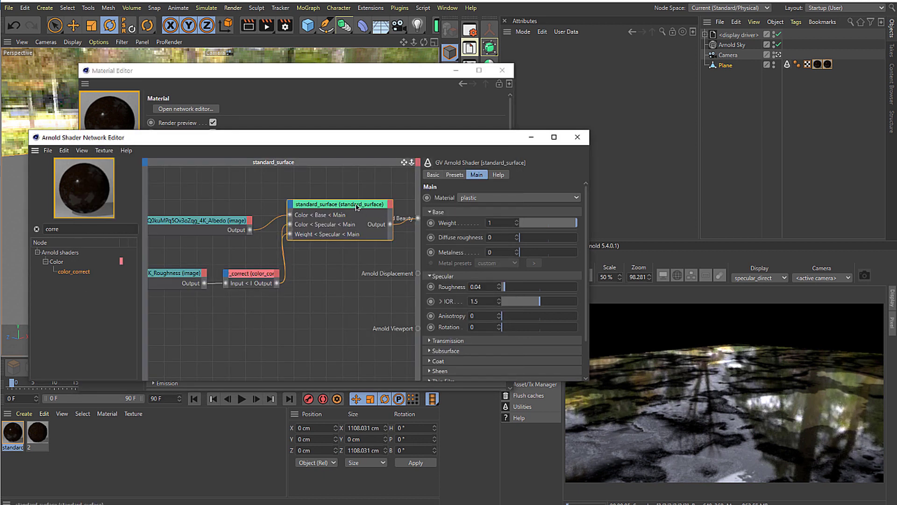
Lower the specular IOR to 1.1 and select the color_correct node
{"action": "left_click", "coordinate": [490, 301]}
{"action": "type", "text": "1.1"}
{"action": "key", "text": "Return"}
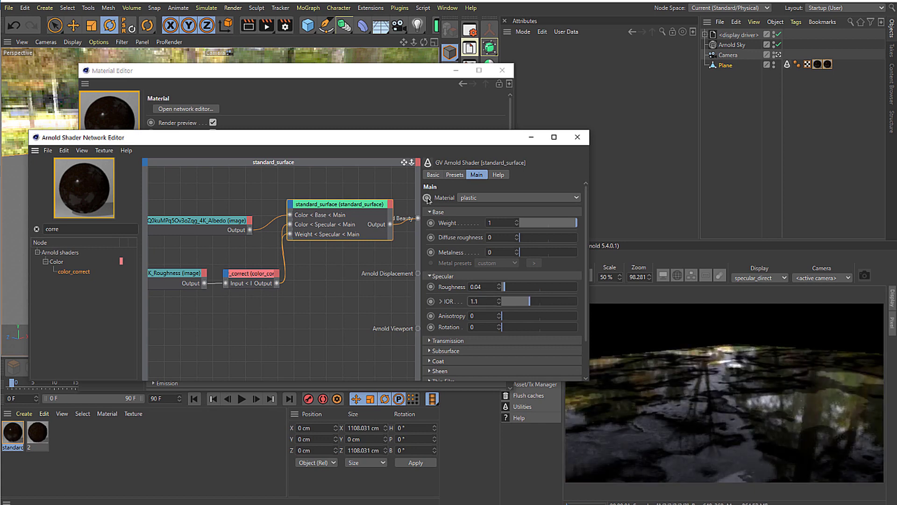
{"action": "left_click", "coordinate": [264, 274]}
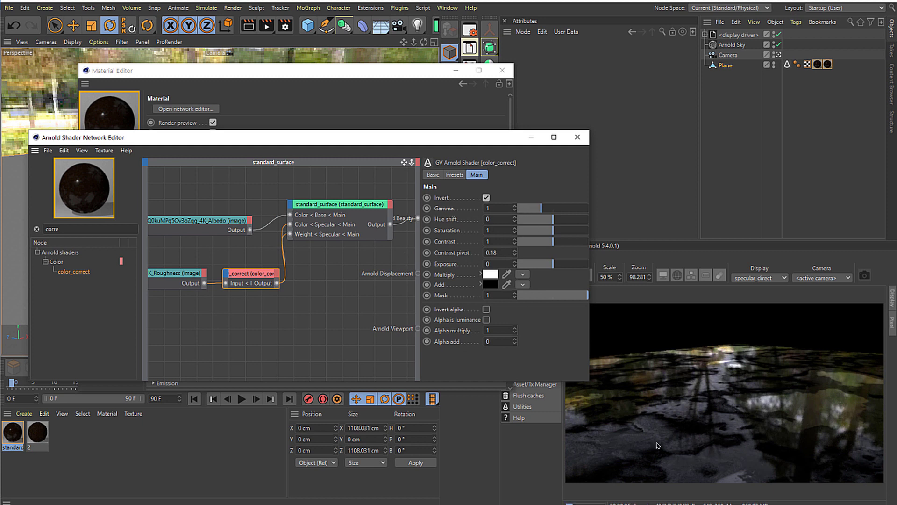
Give the roughness color_correct node gamma 0.05 and contrast 2, then show the beauty pass in the IPR
{"action": "left_click_drag", "start_coordinate": [545, 210], "coordinate": [533, 235]}
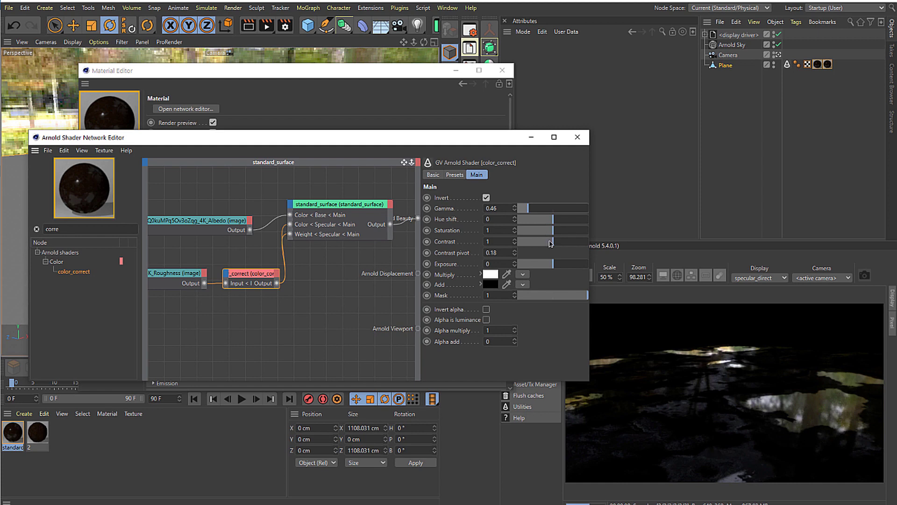
{"action": "left_click_drag", "start_coordinate": [550, 242], "coordinate": [525, 245]}
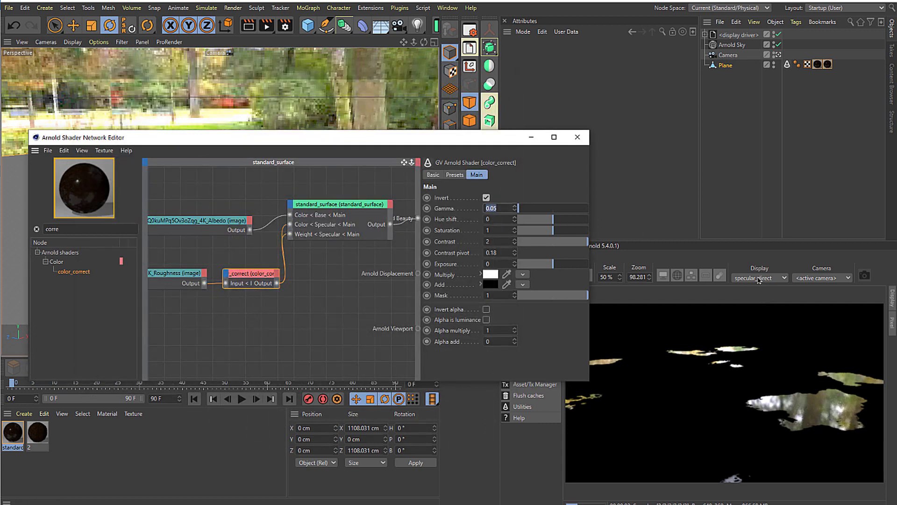
{"action": "left_click", "coordinate": [758, 280]}
{"action": "left_click", "coordinate": [743, 286]}
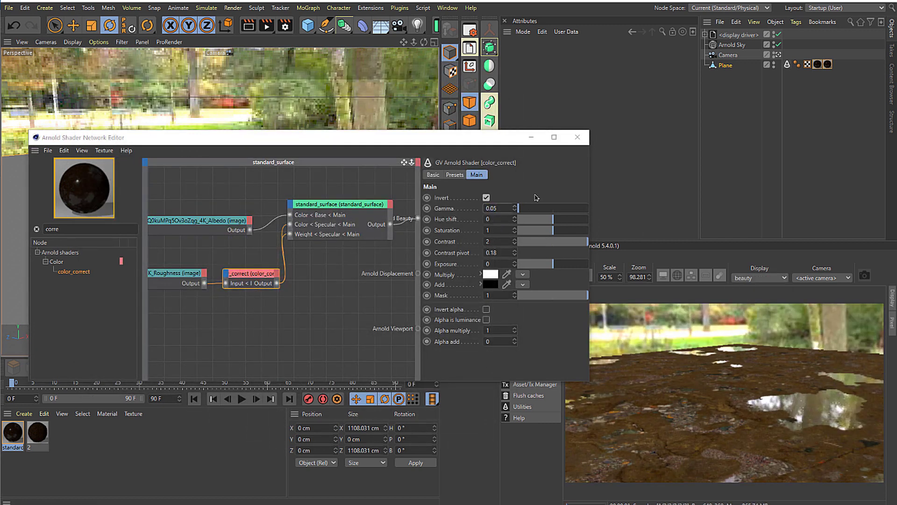
Try standard_surface specular roughness values between 0.35 and 0, settling on 0.16
{"action": "left_click", "coordinate": [383, 235]}
{"action": "mouse_move", "coordinate": [505, 289]}
{"action": "left_mouse_down"}
{"action": "mouse_move", "coordinate": [522, 289]}
{"action": "mouse_move", "coordinate": [515, 289]}
{"action": "left_mouse_up"}
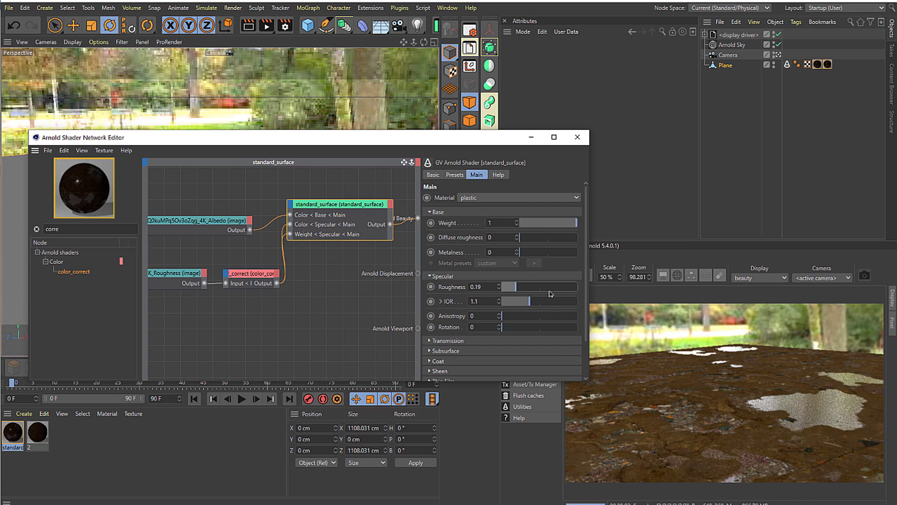
{"action": "left_click_drag", "start_coordinate": [518, 288], "coordinate": [506, 289]}
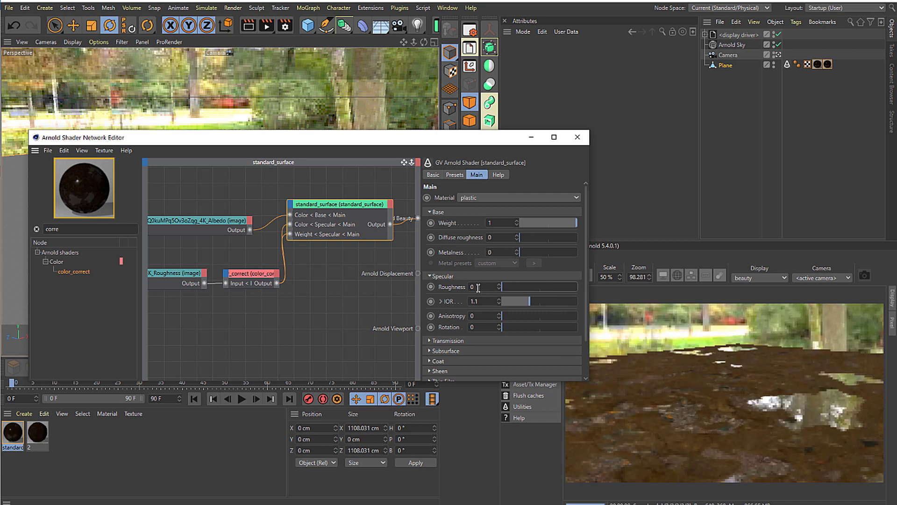
{"action": "left_click", "coordinate": [459, 288]}
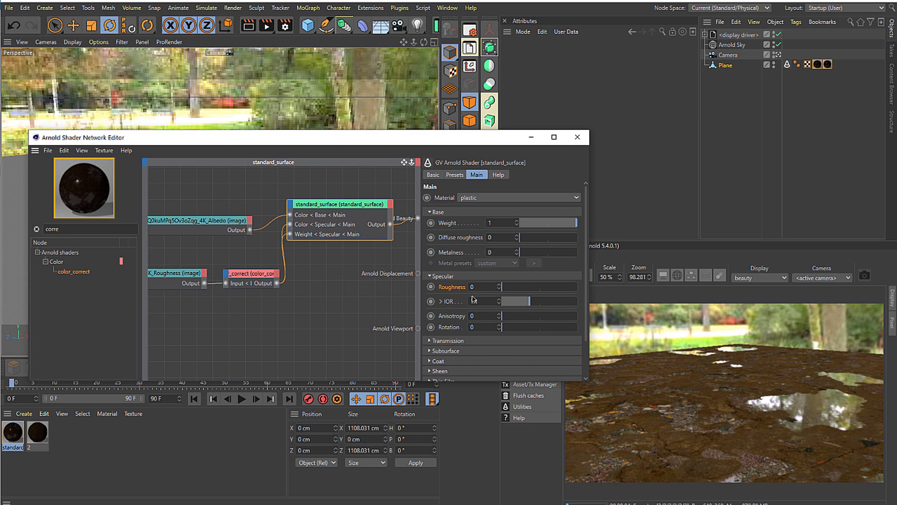
{"action": "left_click", "coordinate": [516, 287]}
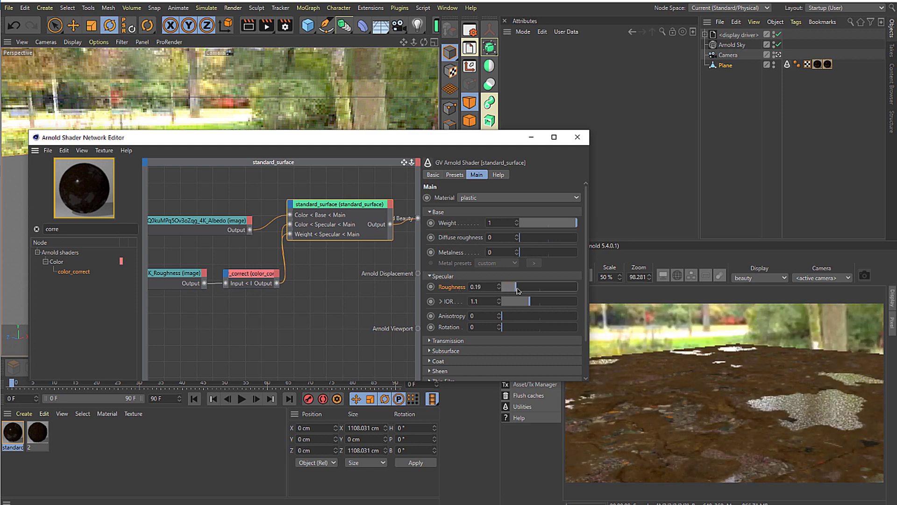
{"action": "left_click_drag", "start_coordinate": [517, 289], "coordinate": [514, 291]}
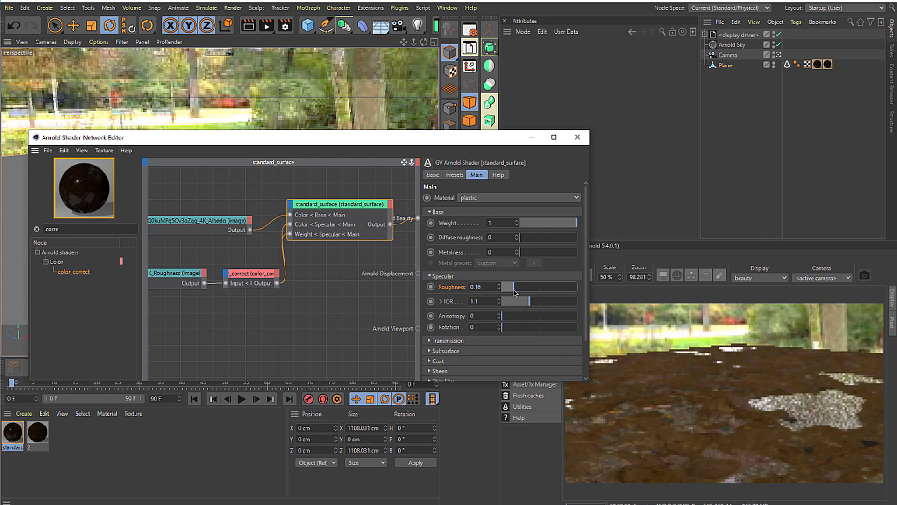
Hide the shader network editor and orbit the viewport to inspect the reflective puddles
{"action": "left_click", "coordinate": [531, 137]}
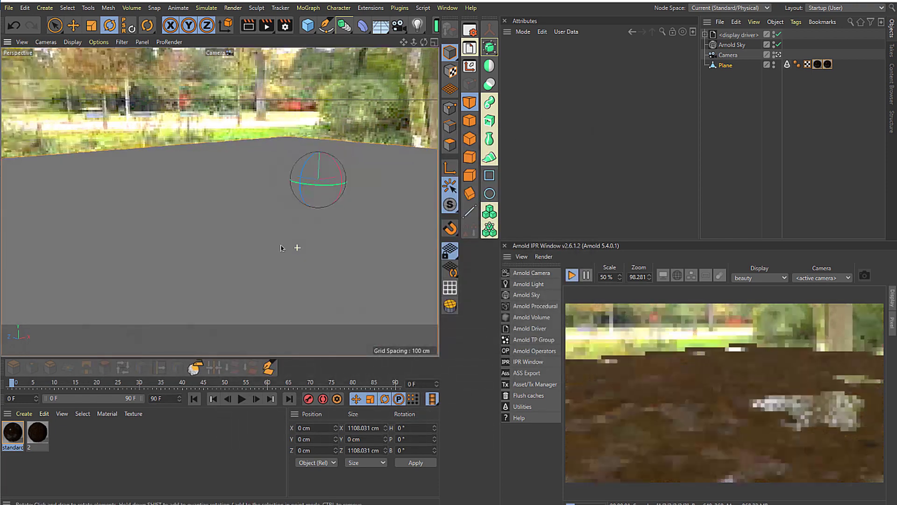
{"action": "left_click_drag", "start_coordinate": [281, 248], "coordinate": [254, 241], "text": "alt"}
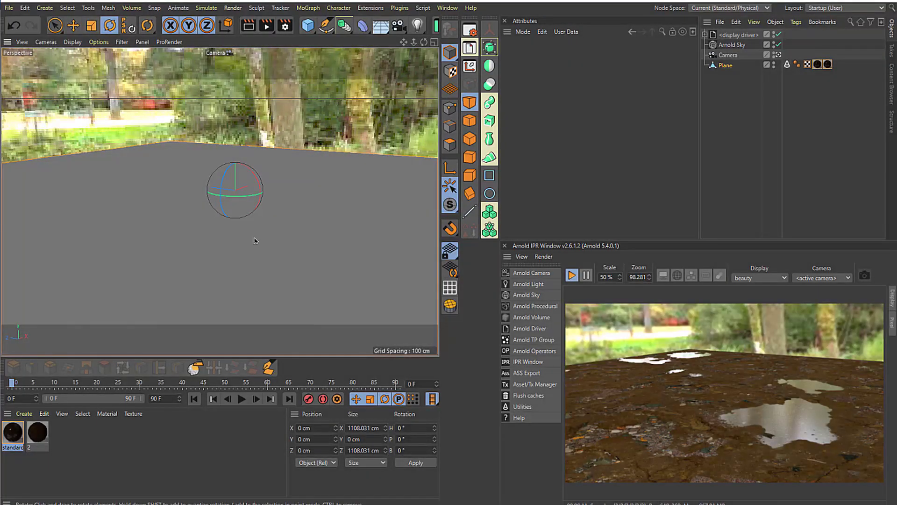